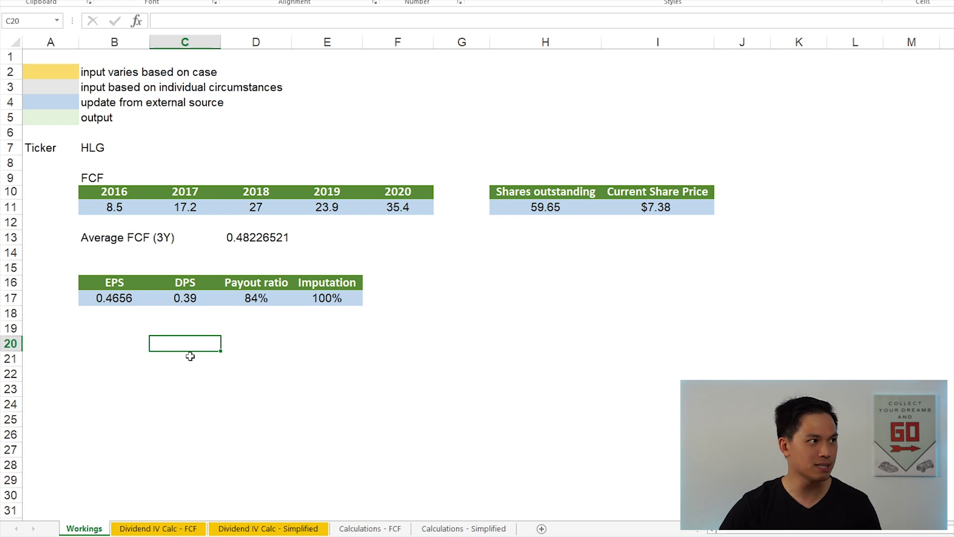
- Look over the FCF and Simplified calculator sheets and the current FCF per share value
click(101, 181)
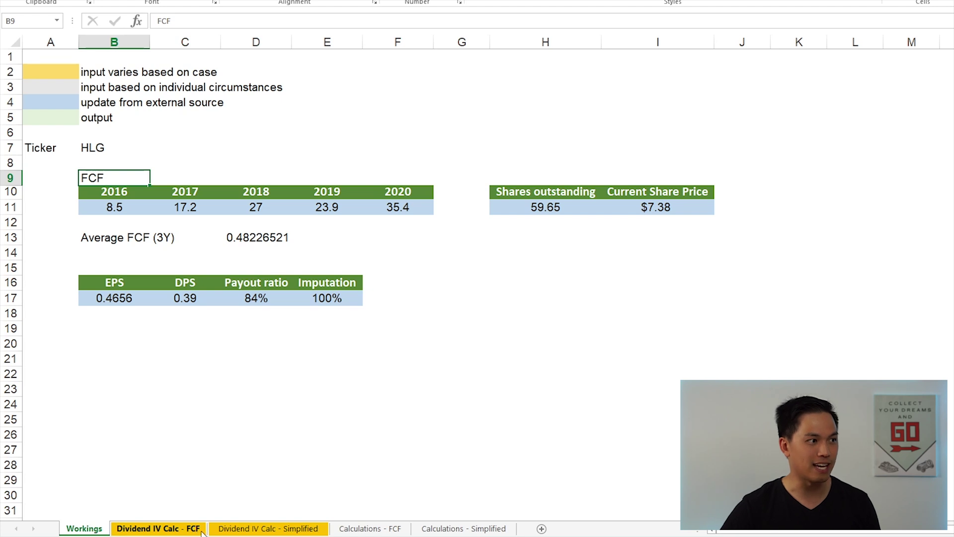
click(201, 530)
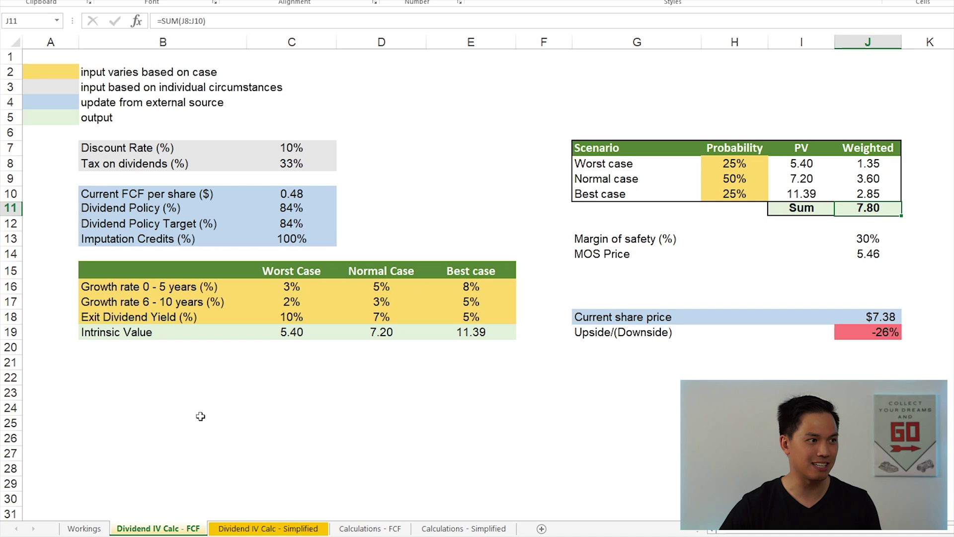
click(261, 527)
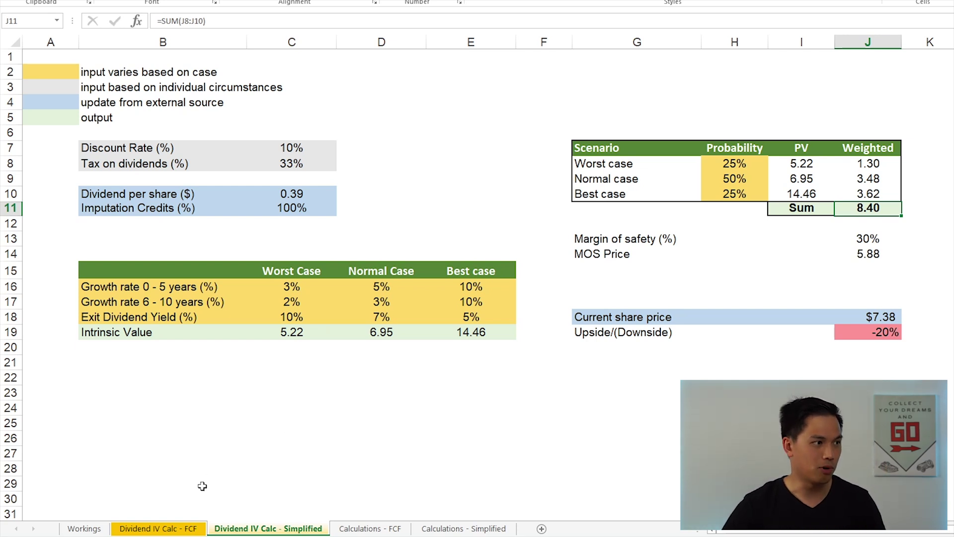
click(172, 528)
click(319, 195)
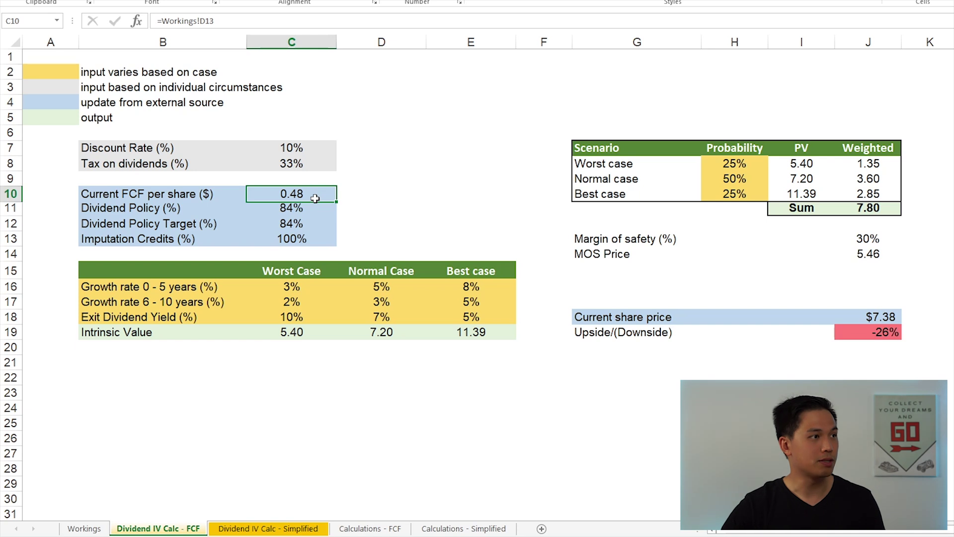
- On Workings, review the 2016–2020 FCF values, the 2020 FCF formula and 59.65 shares outstanding
click(86, 529)
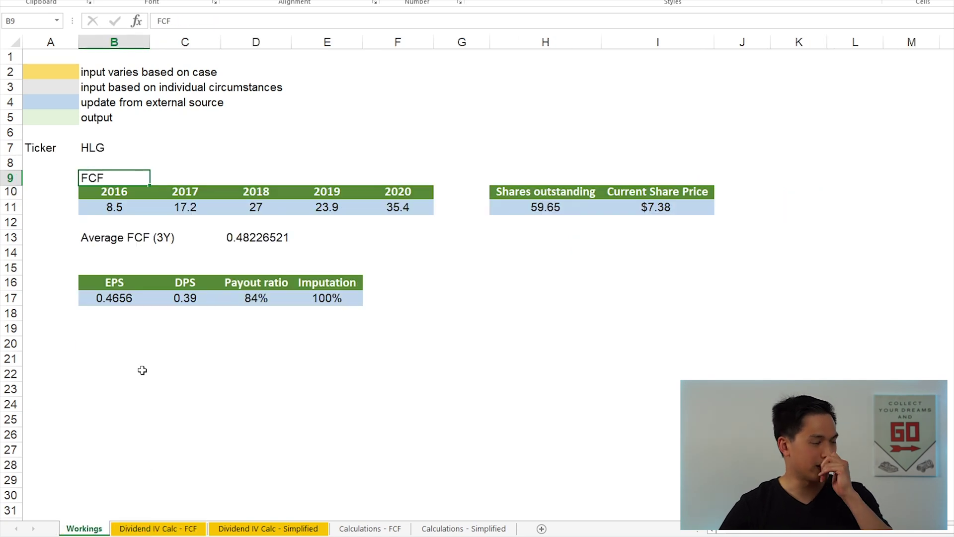
key(Down)
key(Down)
key(Right)
key(Right)
key(Right)
key(Right)
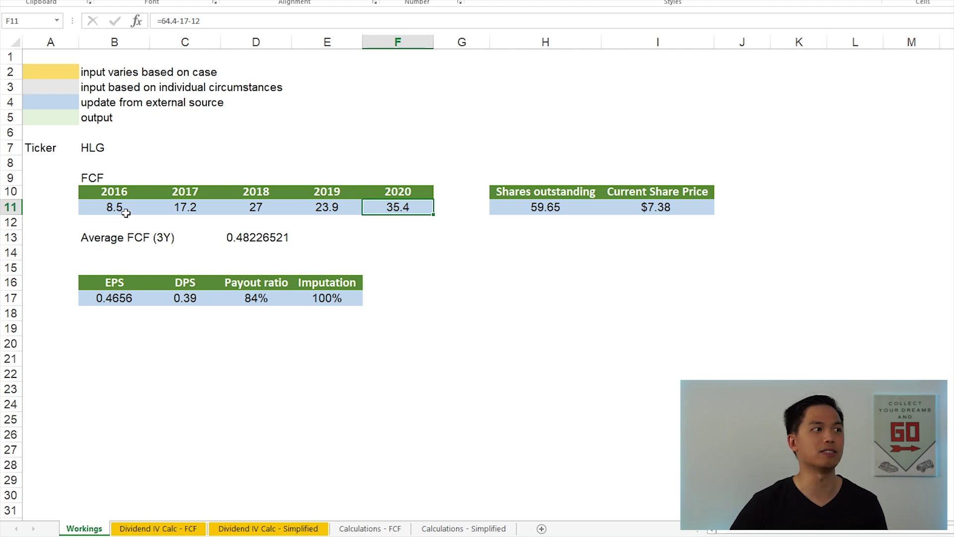
drag(100, 201, 382, 208)
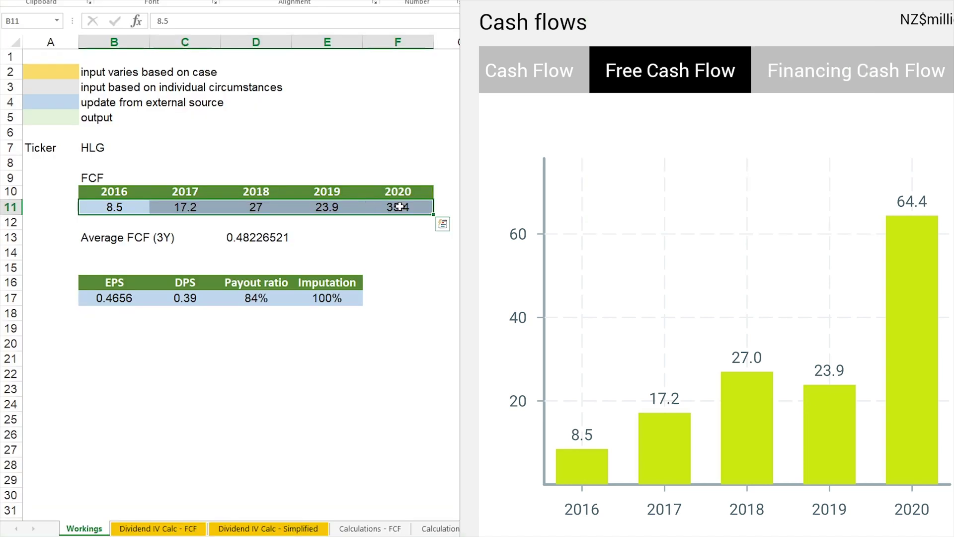
click(400, 206)
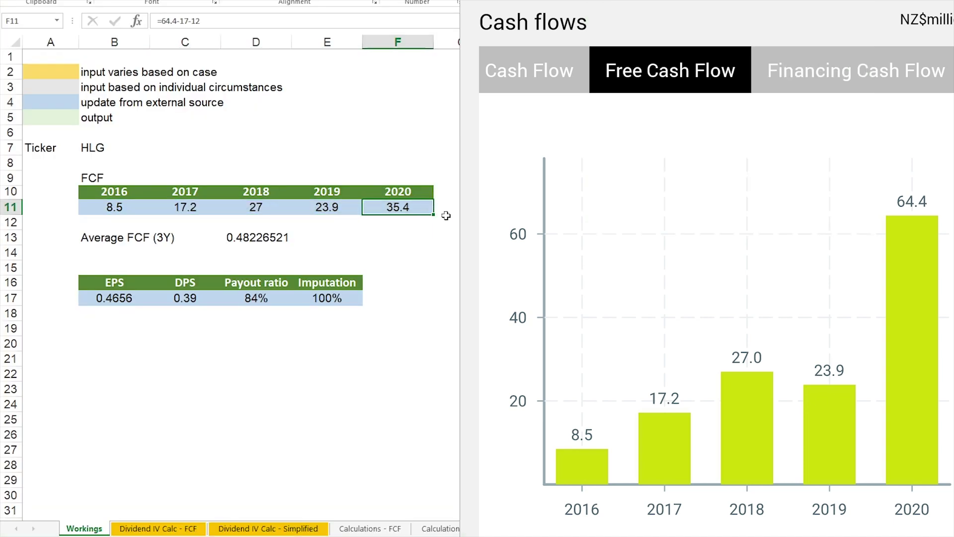
key(F2)
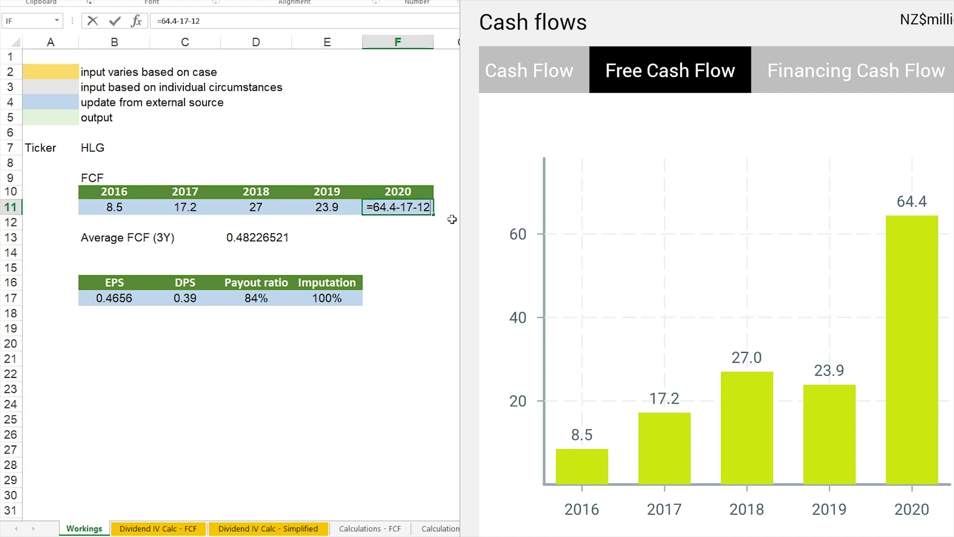
key(Escape)
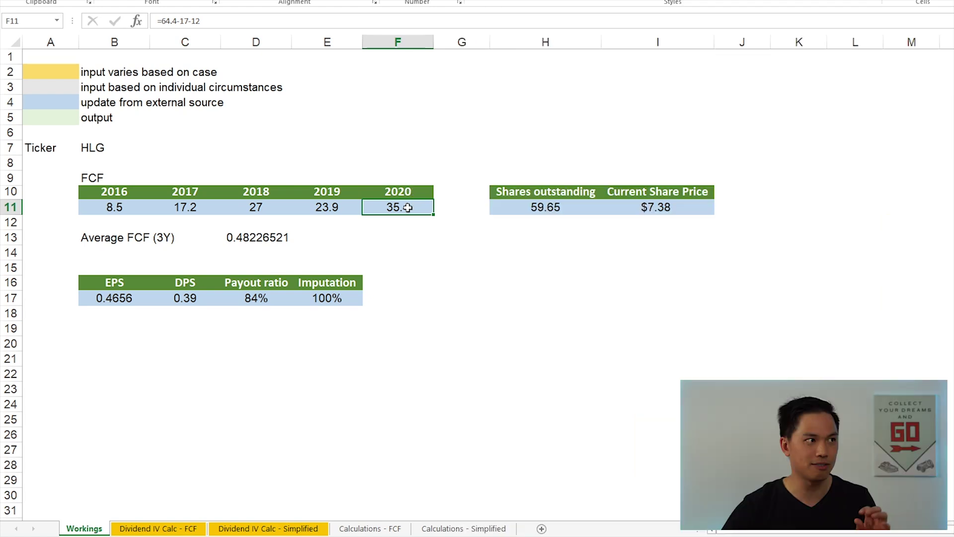
drag(391, 208, 274, 206)
click(539, 206)
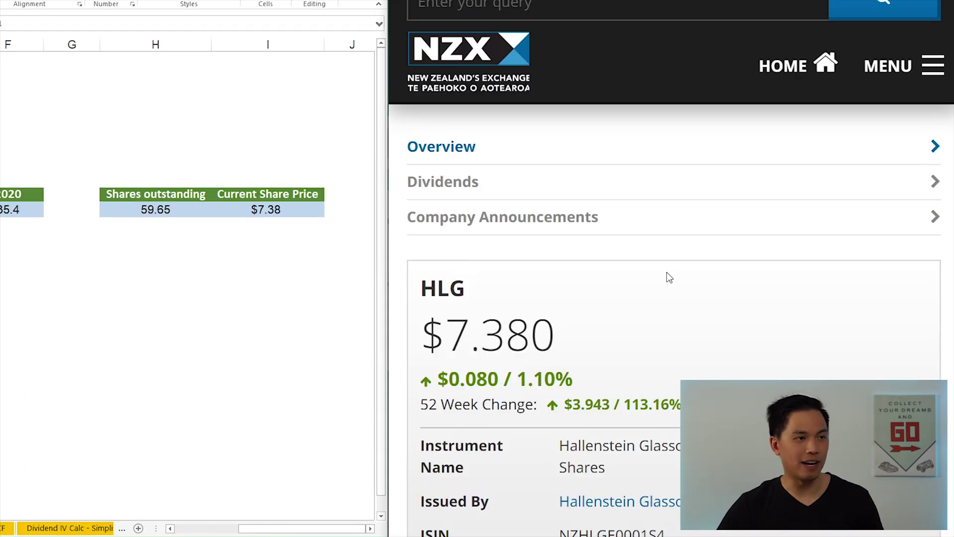
- Check NZX's 59,649,061 securities issued against the spreadsheet's shares outstanding and $7.38 price
scroll(677, 288, down, 5)
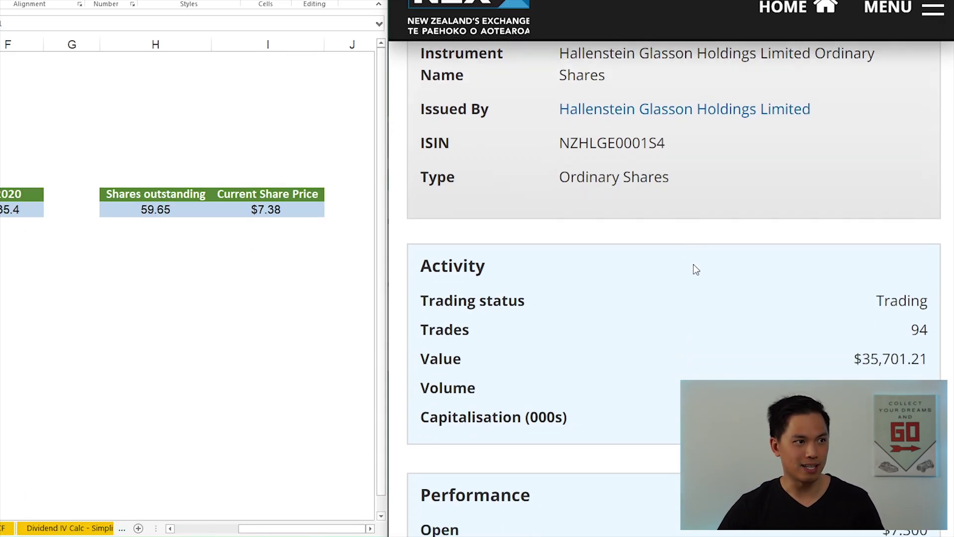
scroll(694, 264, down, 10)
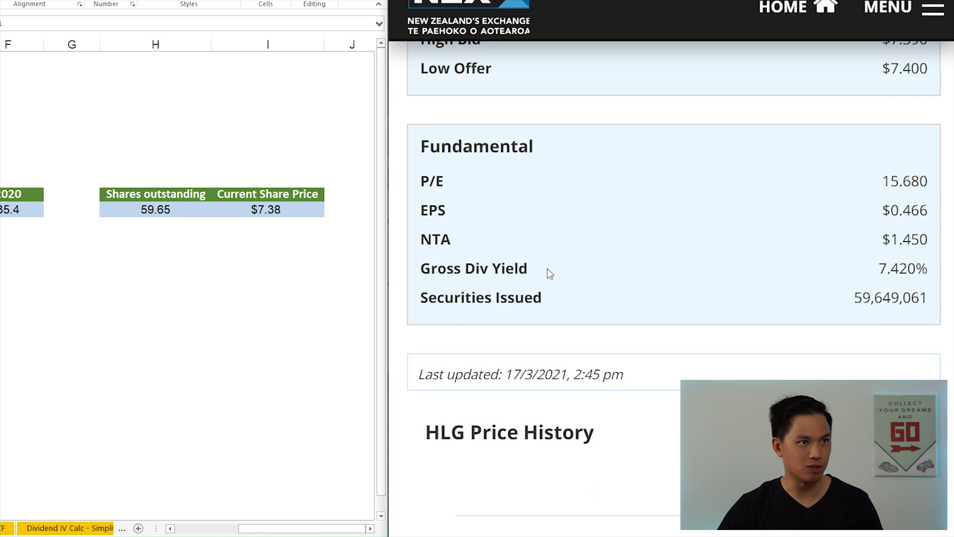
drag(420, 301, 547, 305)
drag(752, 306, 940, 299)
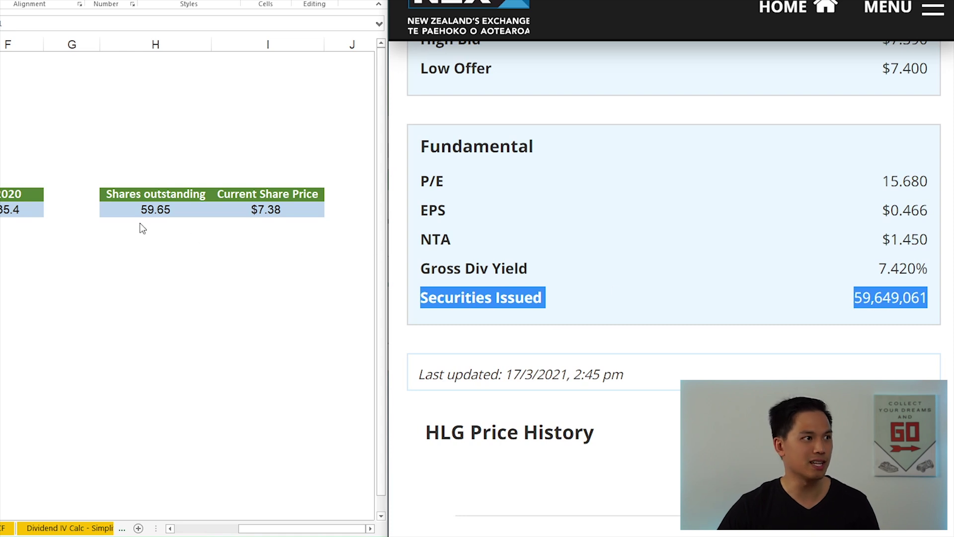
click(164, 209)
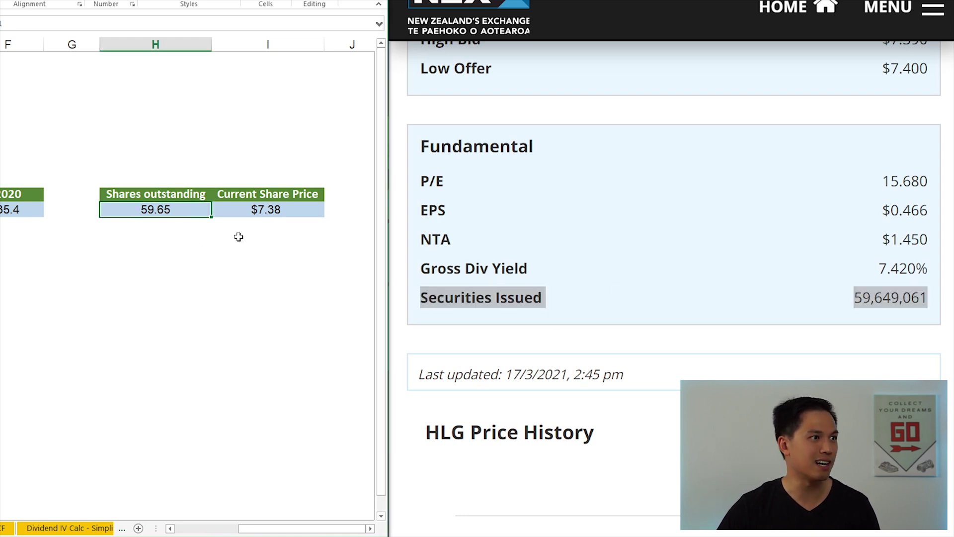
click(239, 209)
scroll(613, 243, up, 5)
scroll(600, 263, up, 6)
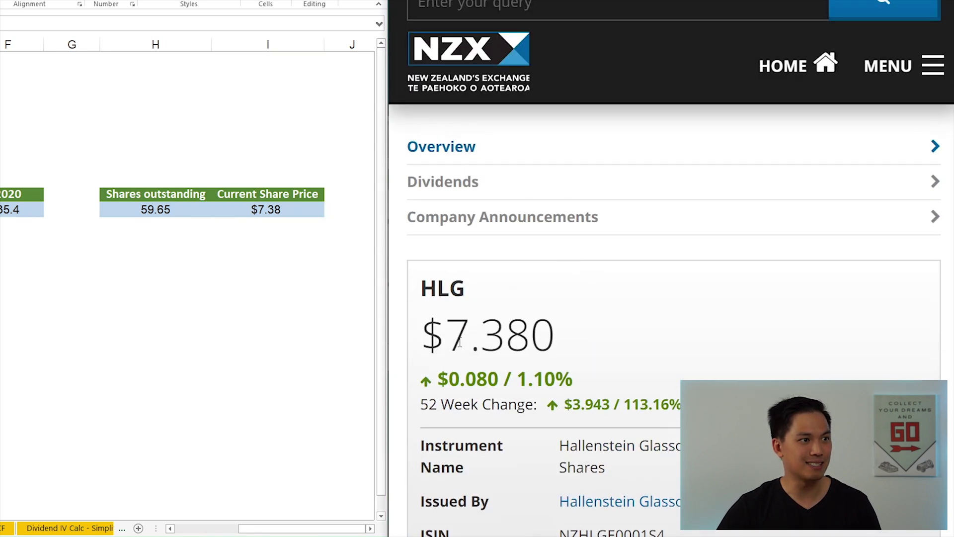
drag(450, 340, 548, 341)
click(118, 214)
scroll(164, 227, left, 5)
- Match the spreadsheet's 0.4656 EPS against the $0.466 EPS listed on NZX
click(95, 312)
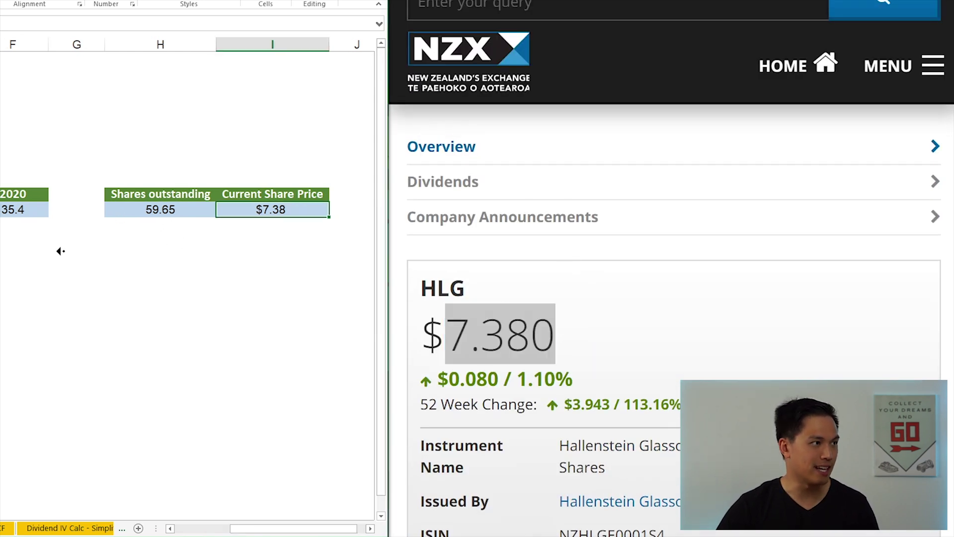
click(687, 333)
scroll(696, 328, down, 10)
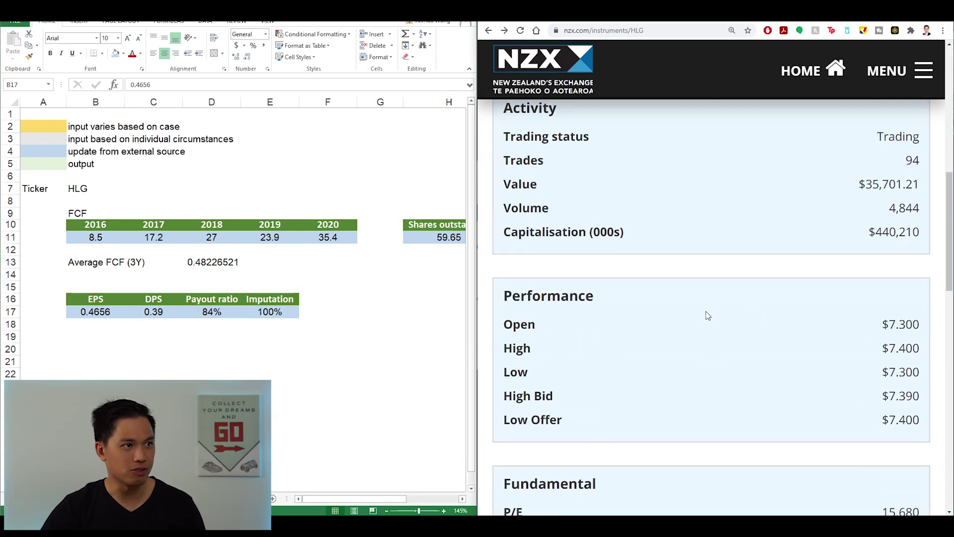
scroll(752, 334, down, 5)
drag(506, 291, 614, 292)
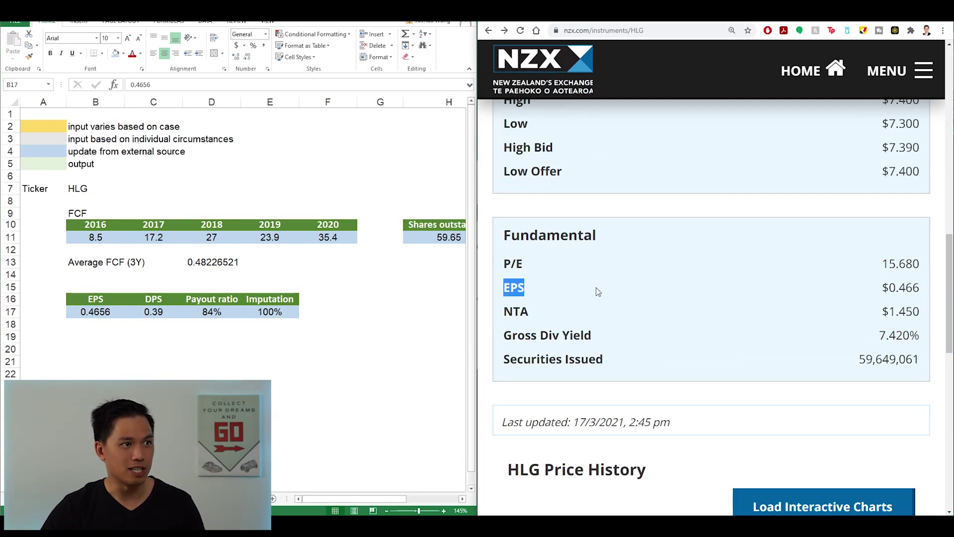
drag(880, 294, 918, 289)
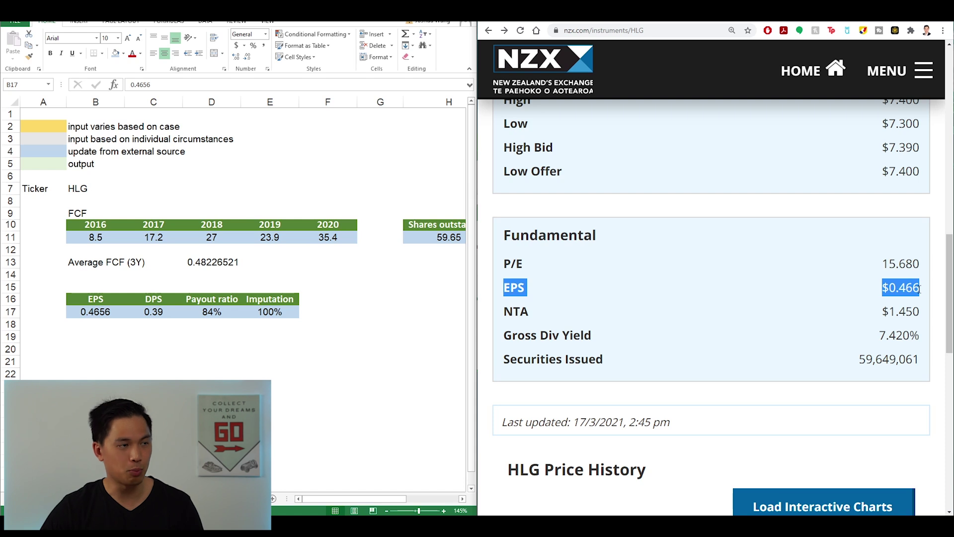
click(117, 313)
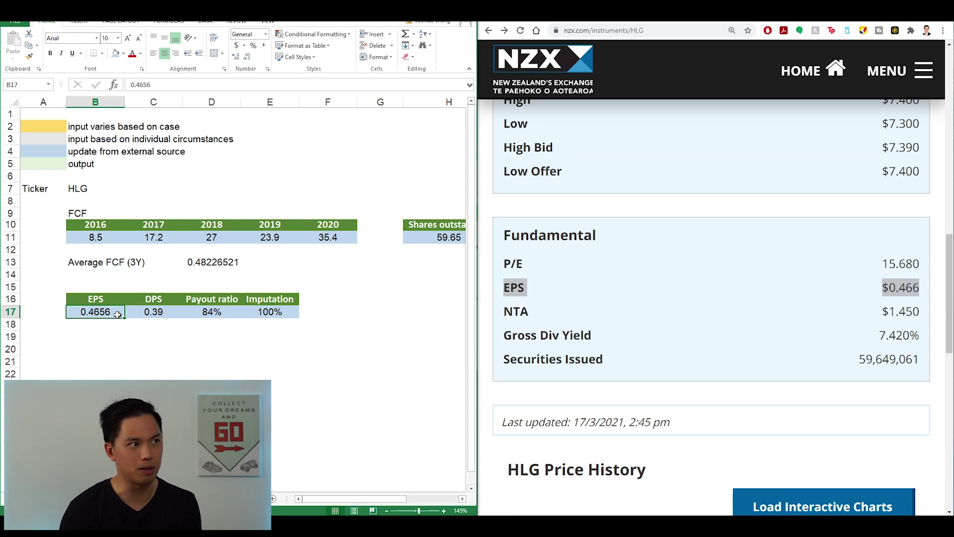
key(Right)
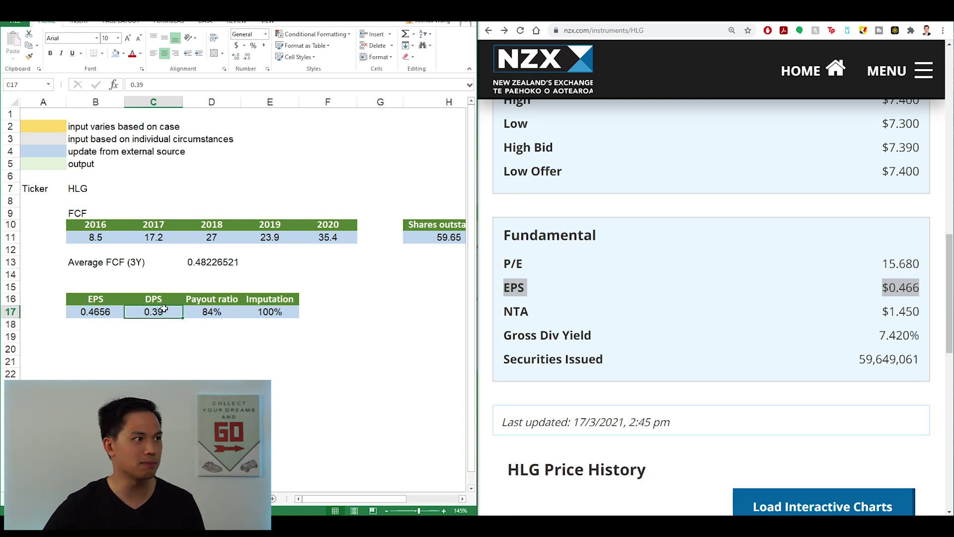
- Confirm on NZX's HLG dividends page that 24.000c final plus 15.000c interim equal the 0.39 DPS
click(613, 304)
scroll(614, 303, up, 10)
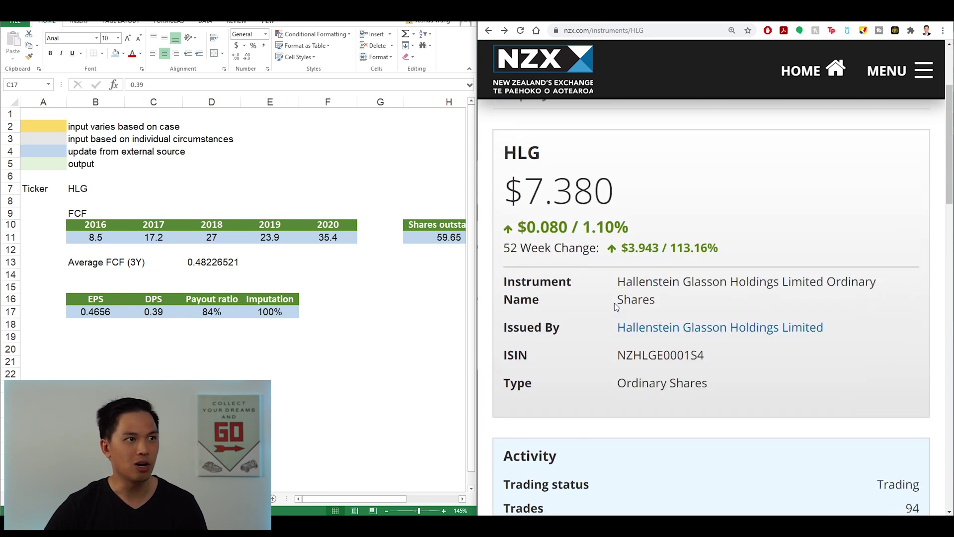
click(530, 222)
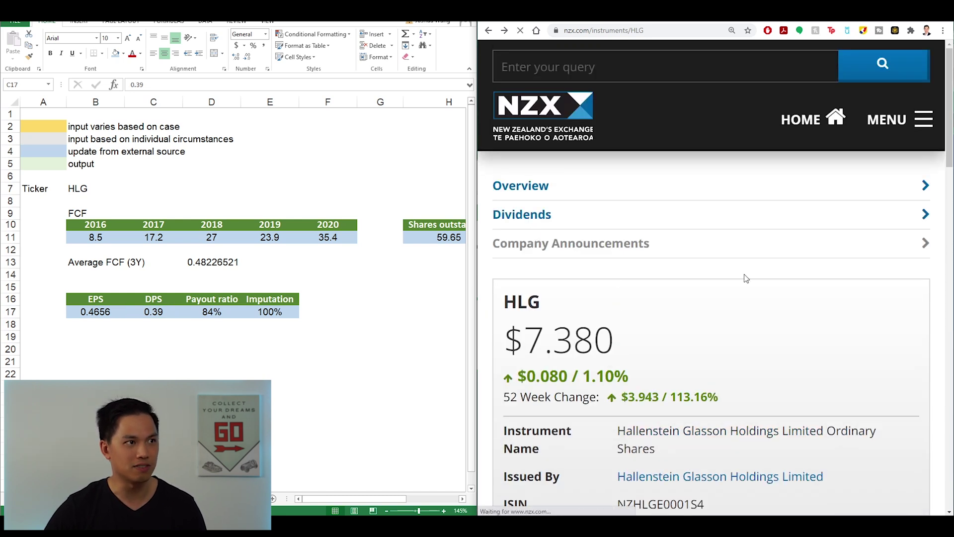
scroll(720, 302, down, 10)
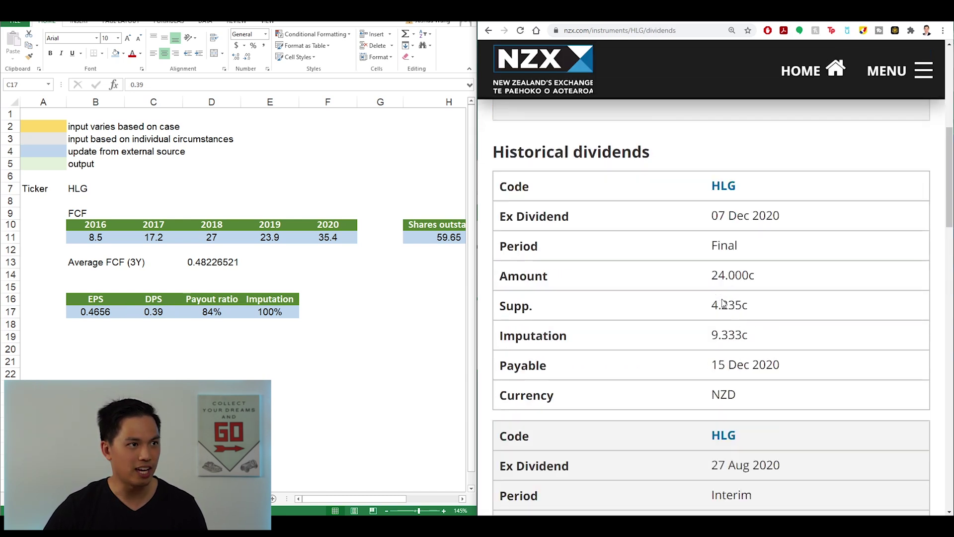
scroll(751, 229, up, 1)
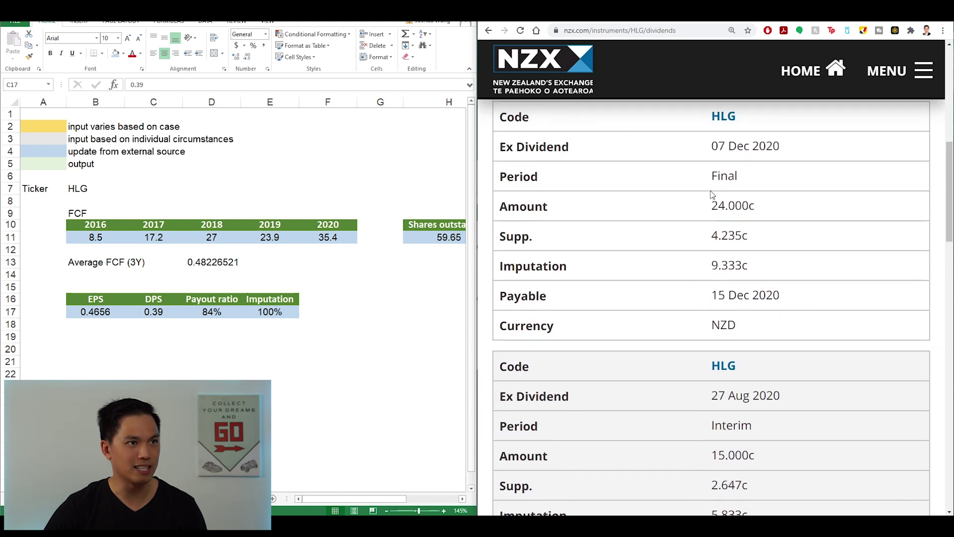
drag(705, 182, 742, 183)
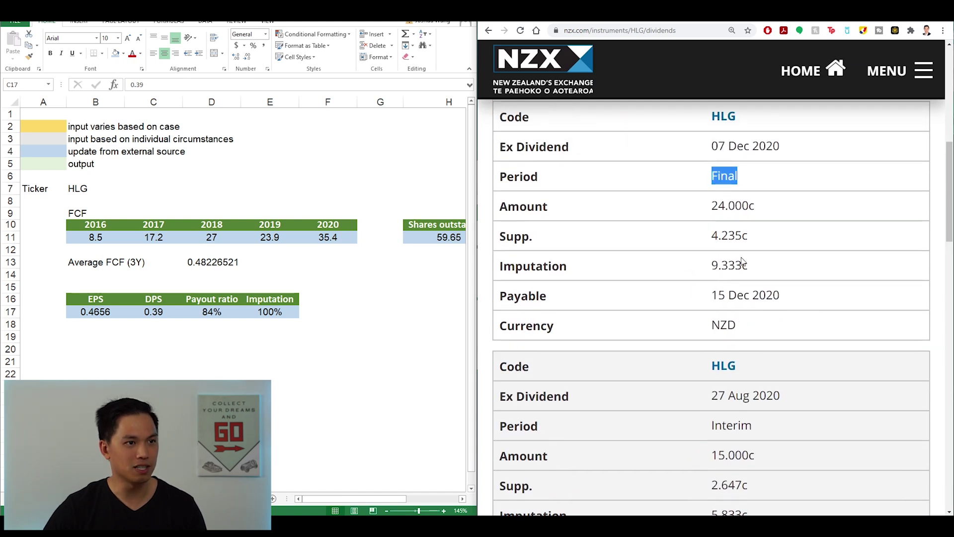
drag(706, 420, 774, 425)
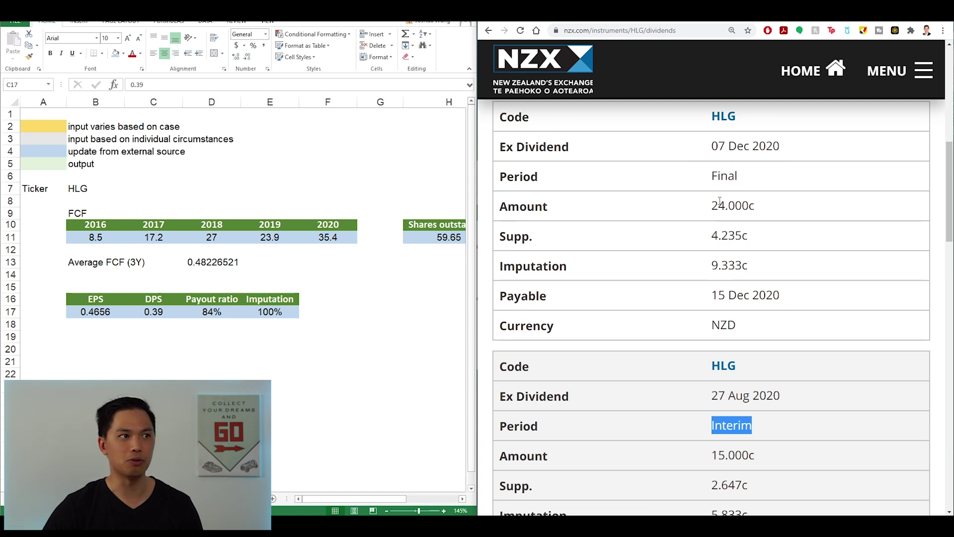
drag(709, 205, 763, 204)
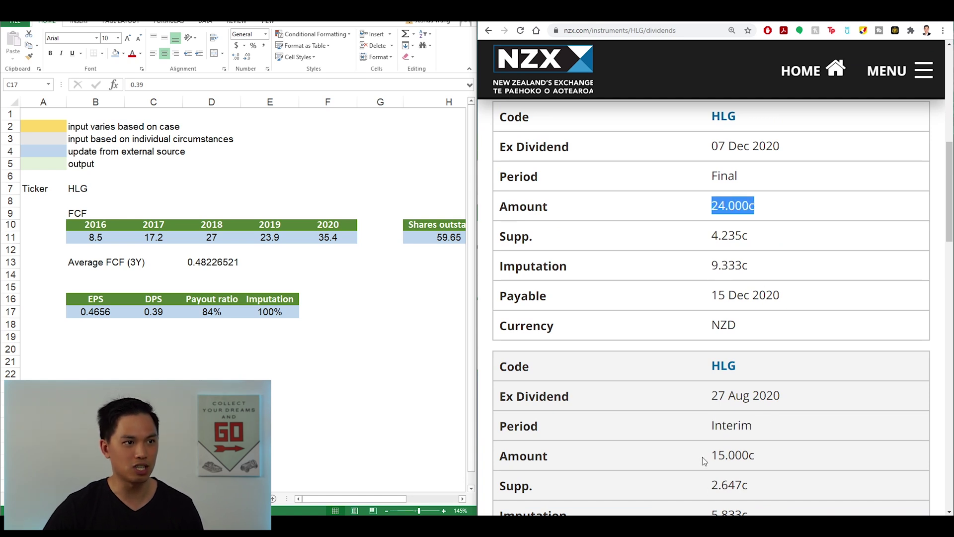
drag(710, 455, 759, 455)
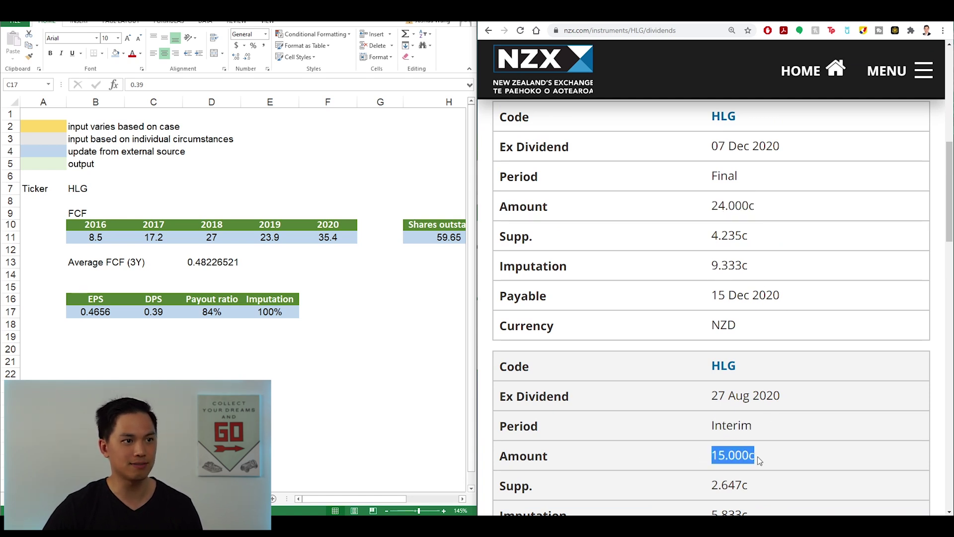
click(149, 316)
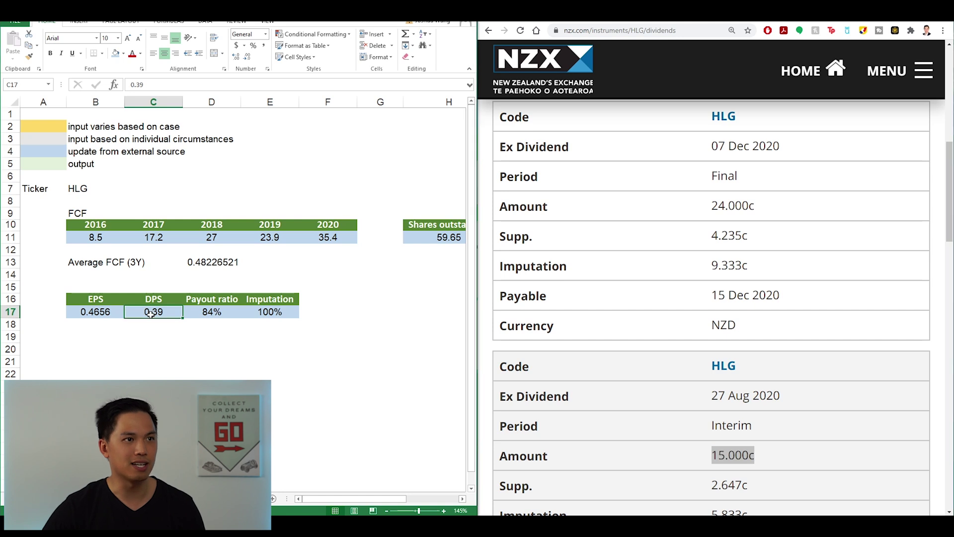
- Show that D17's payout ratio formula =C17/B17 divides DPS by EPS, giving 84%
click(226, 313)
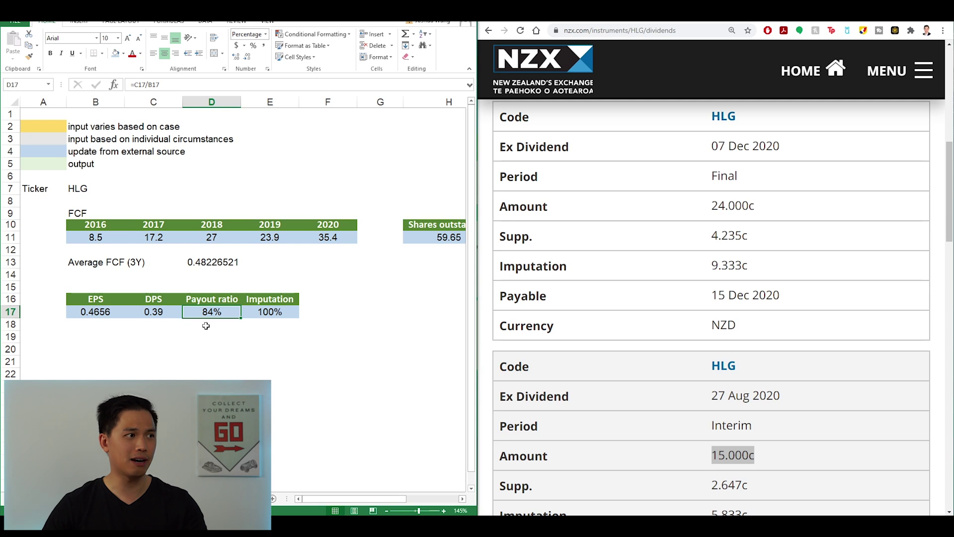
key(F2)
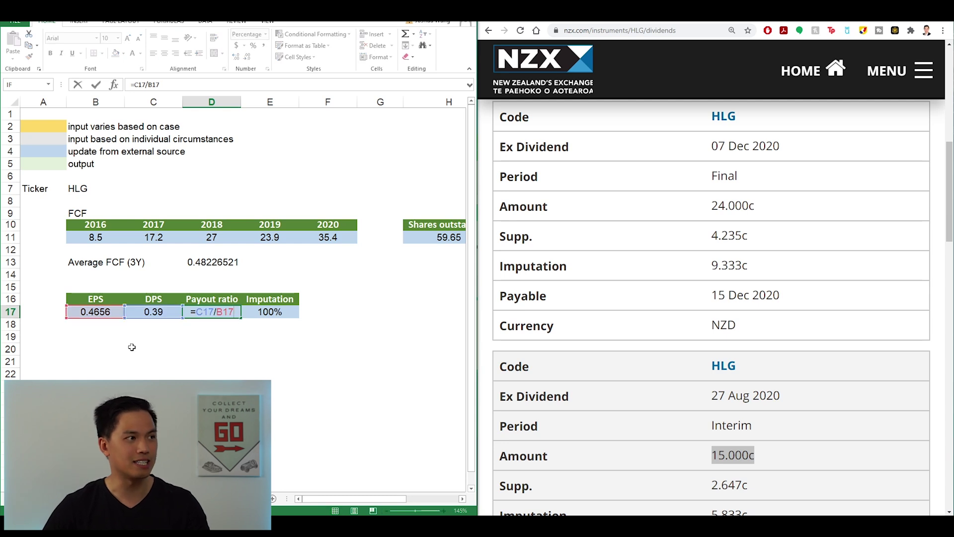
key(Escape)
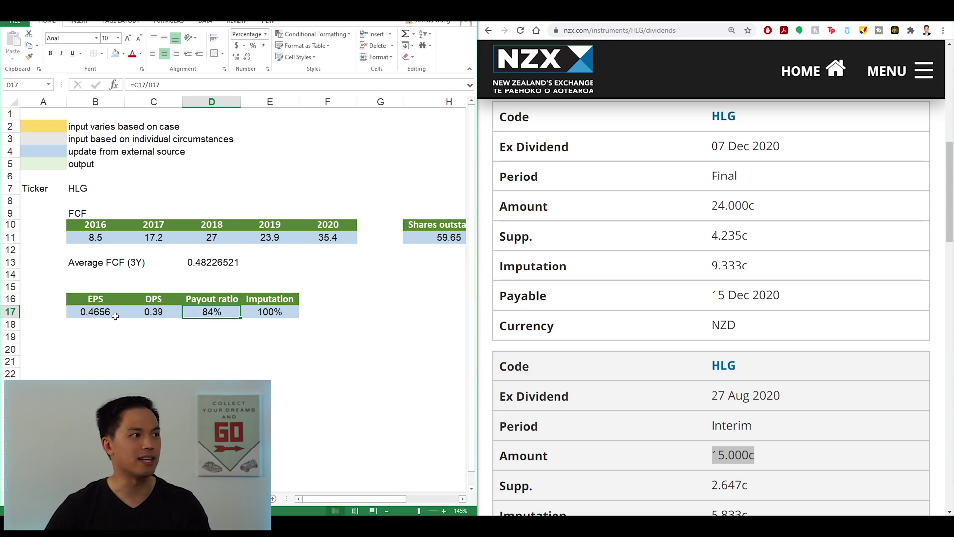
key(F2)
click(284, 302)
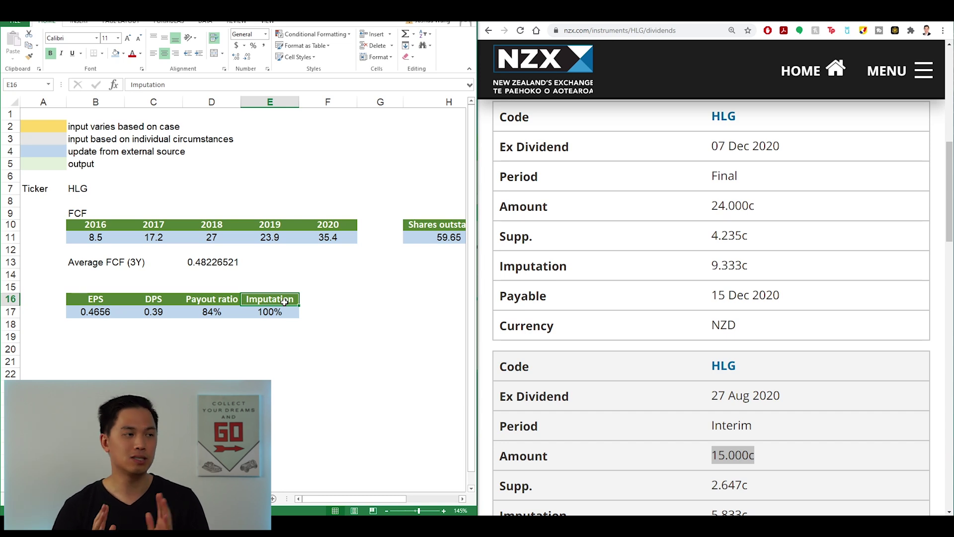
click(277, 314)
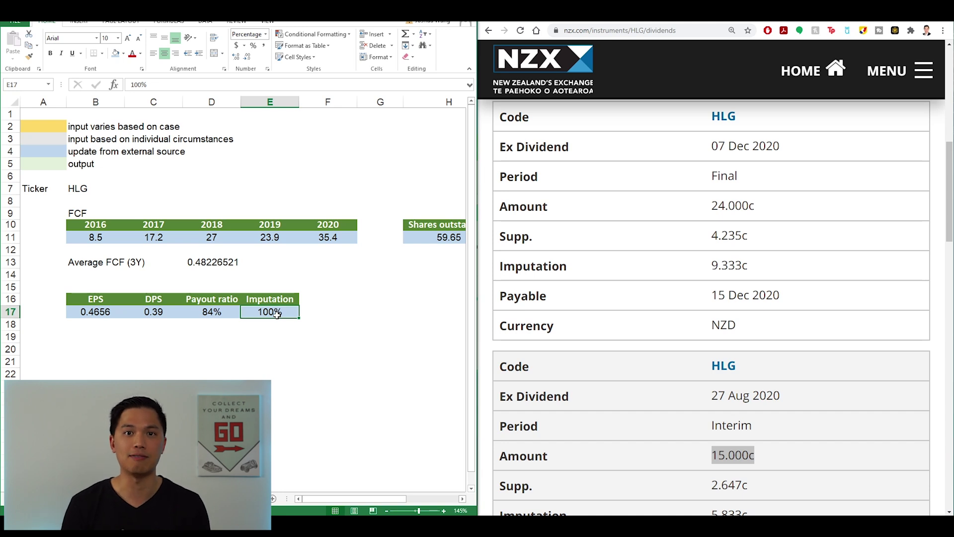
- Highlight where page 7 of 333885.pdf says the 24-cent final dividend is fully imputed
key(alt+Tab)
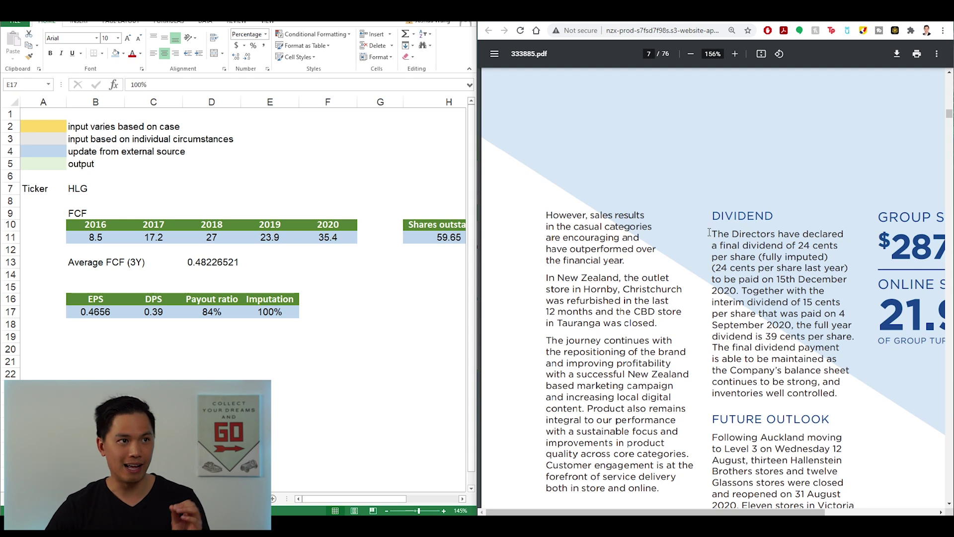
drag(709, 232, 823, 257)
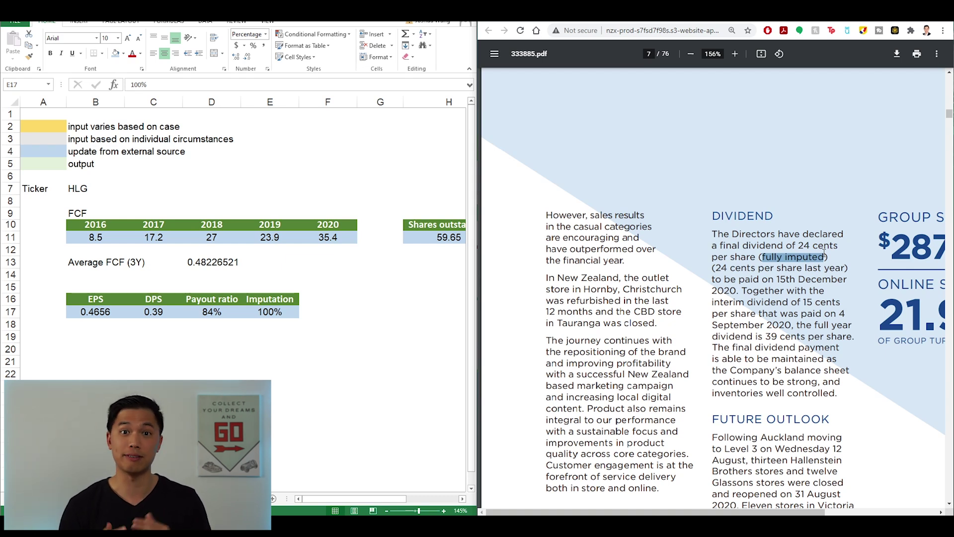
click(274, 314)
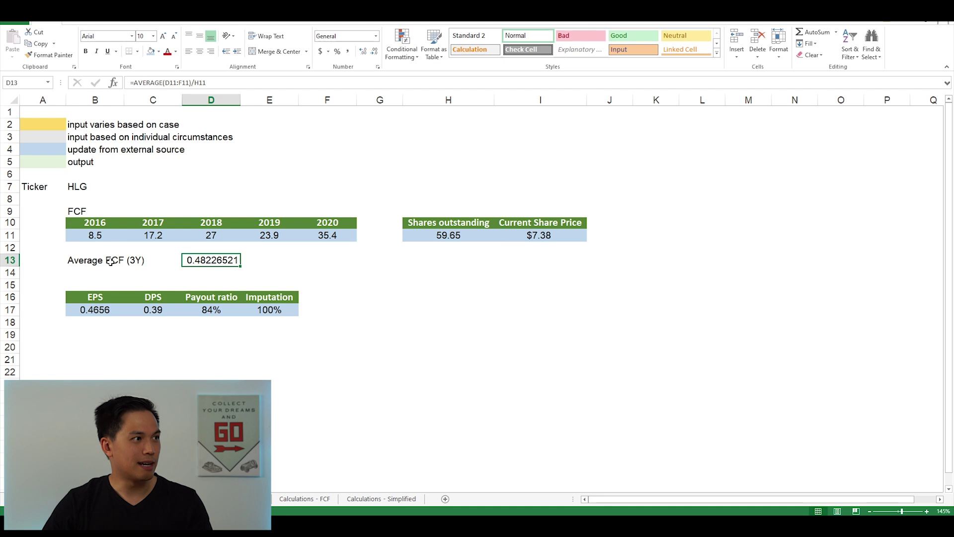
- Verify D13's =AVERAGE(D11:F11)/H11 and the 2018–2020 FCF values it averages into 0.48
click(110, 262)
click(218, 268)
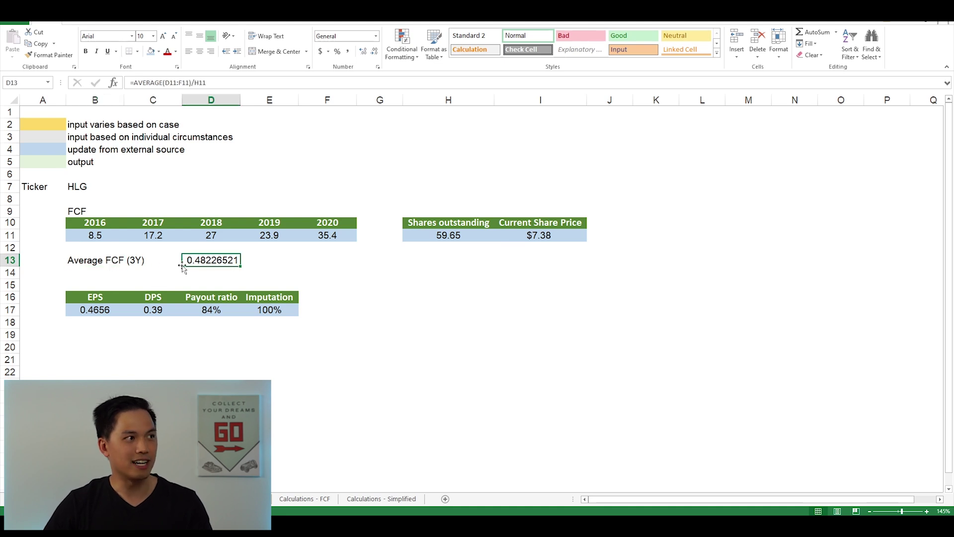
double_click(209, 262)
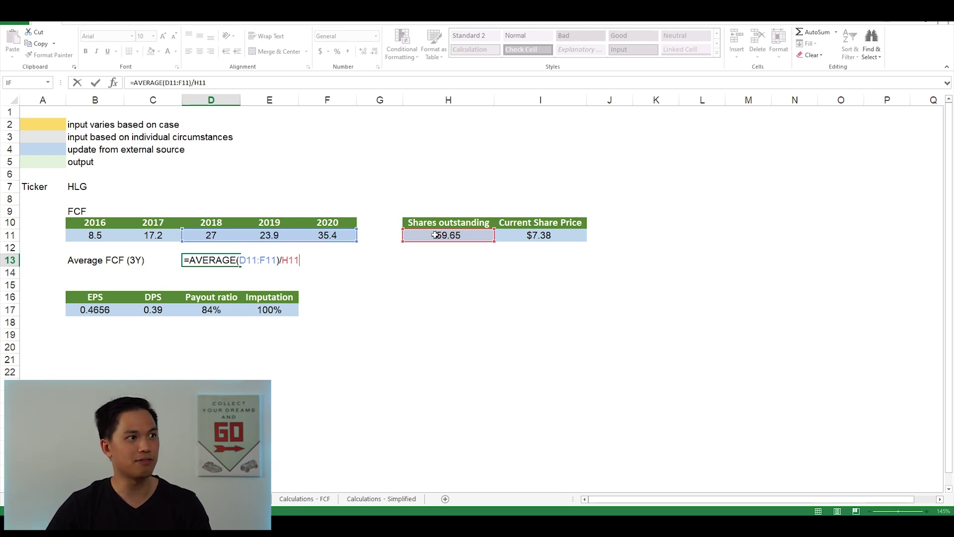
key(ctrl+Return)
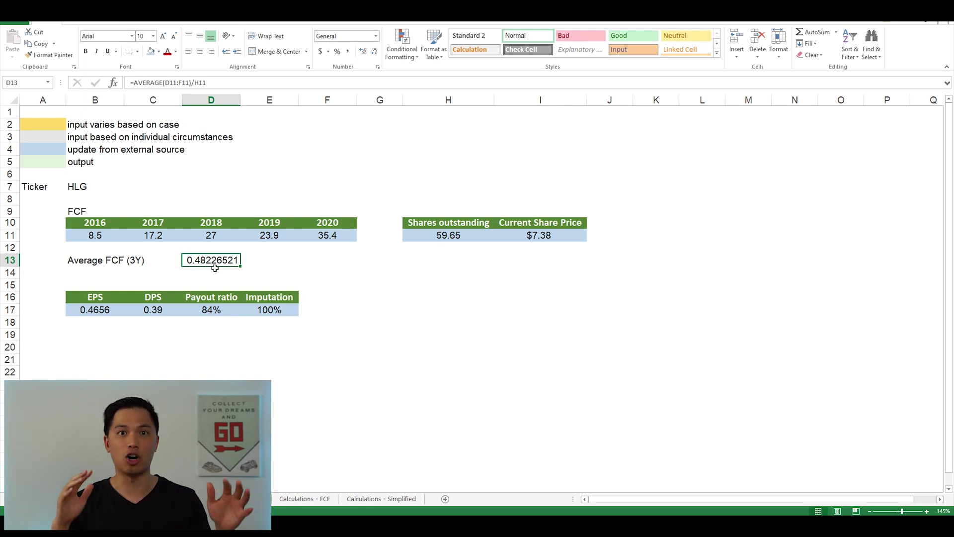
click(211, 236)
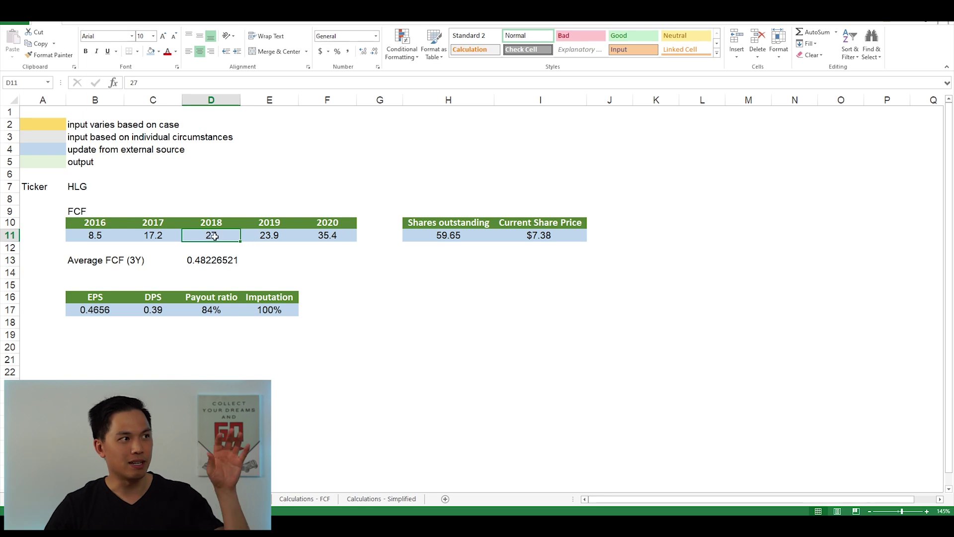
click(265, 237)
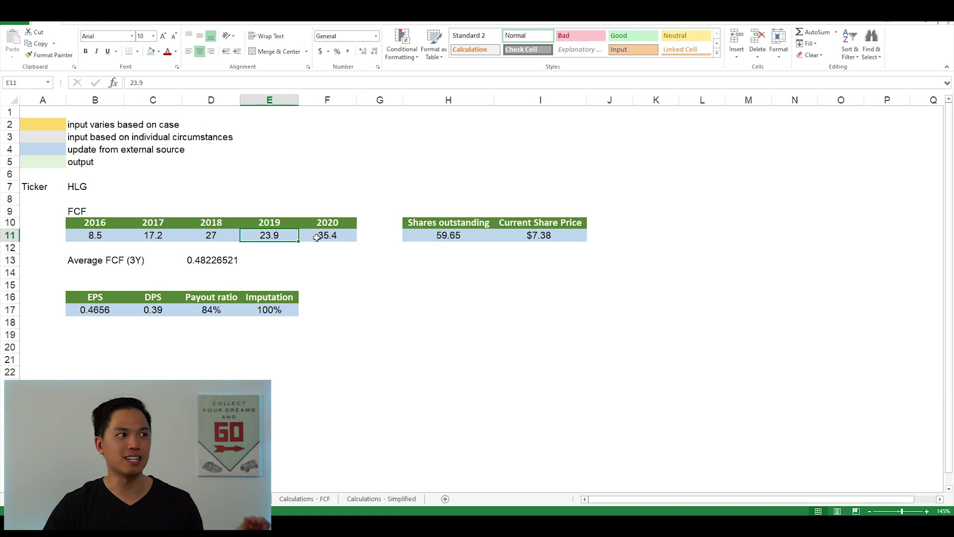
click(317, 238)
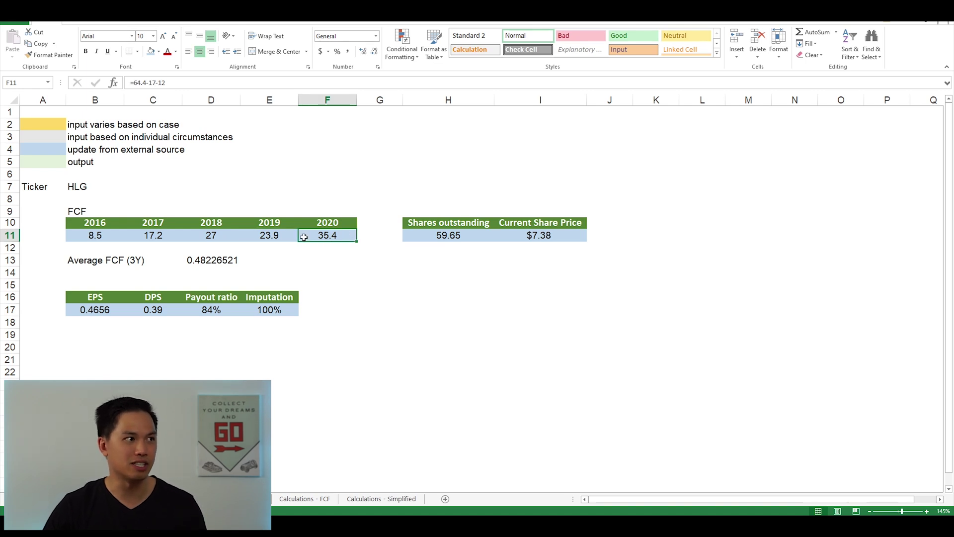
drag(182, 236, 317, 235)
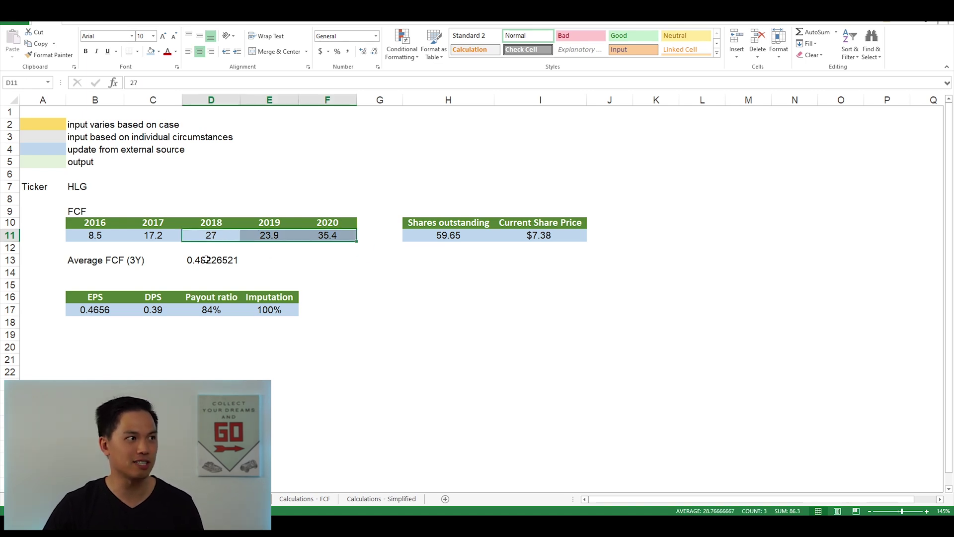
key(Down)
key(Down)
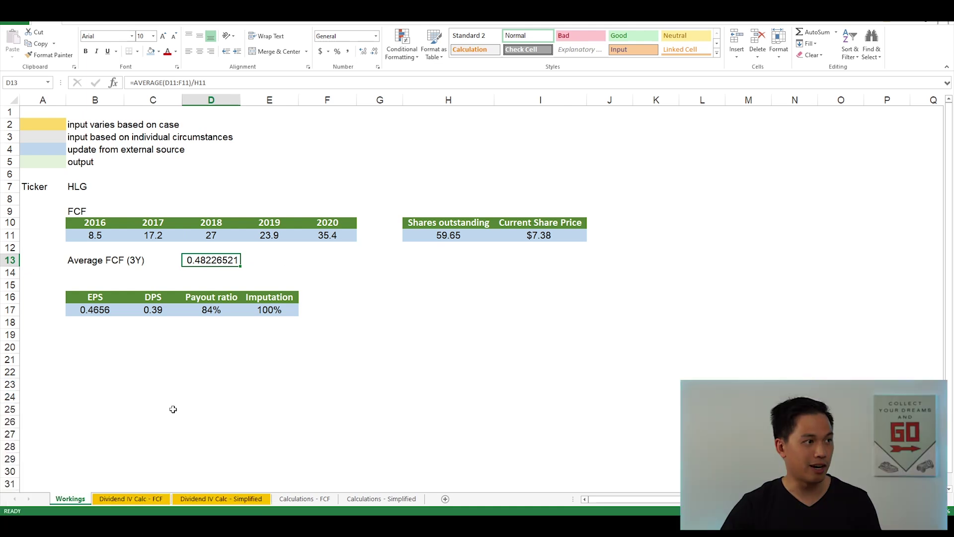
click(152, 499)
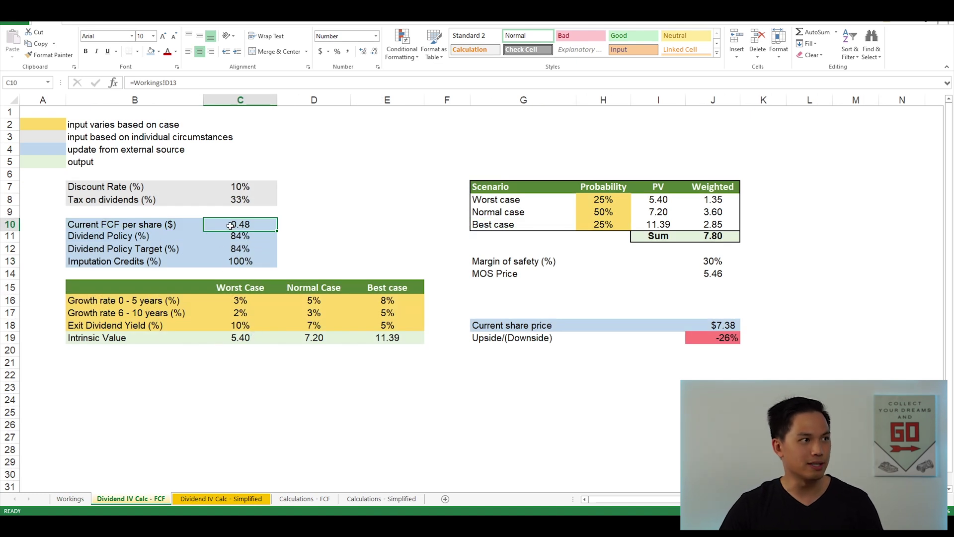
drag(230, 226, 240, 261)
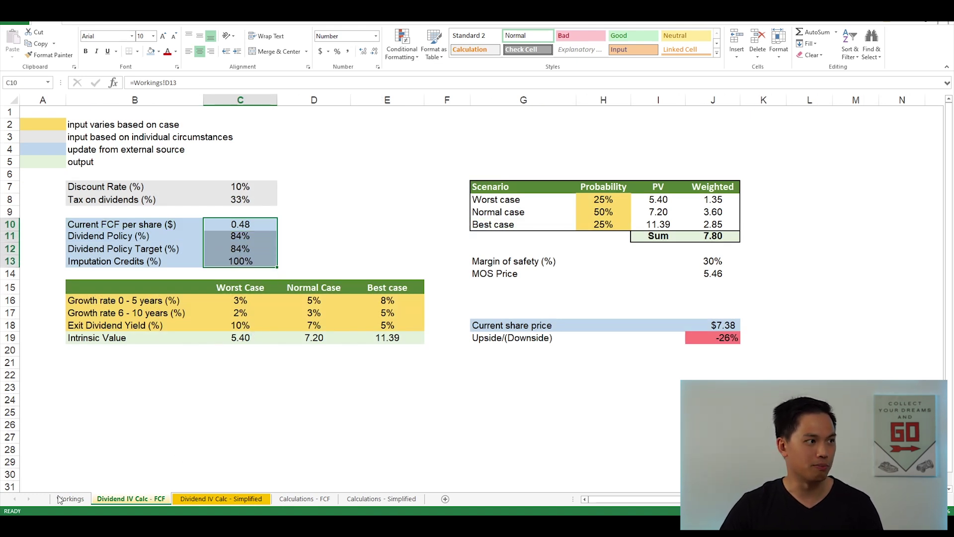
drag(221, 191, 149, 199)
click(239, 188)
click(239, 196)
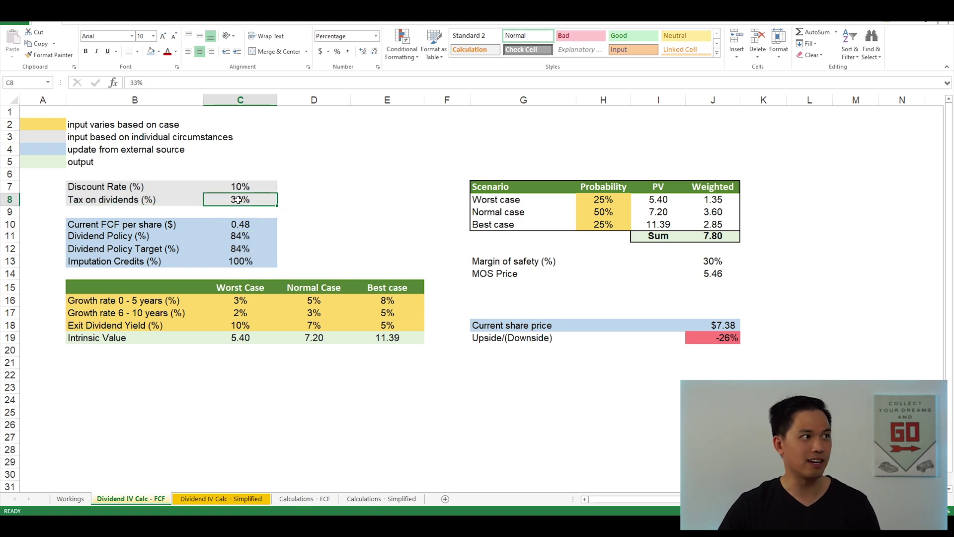
key(Up)
key(Up)
key(Up)
key(Up)
key(Up)
key(Left)
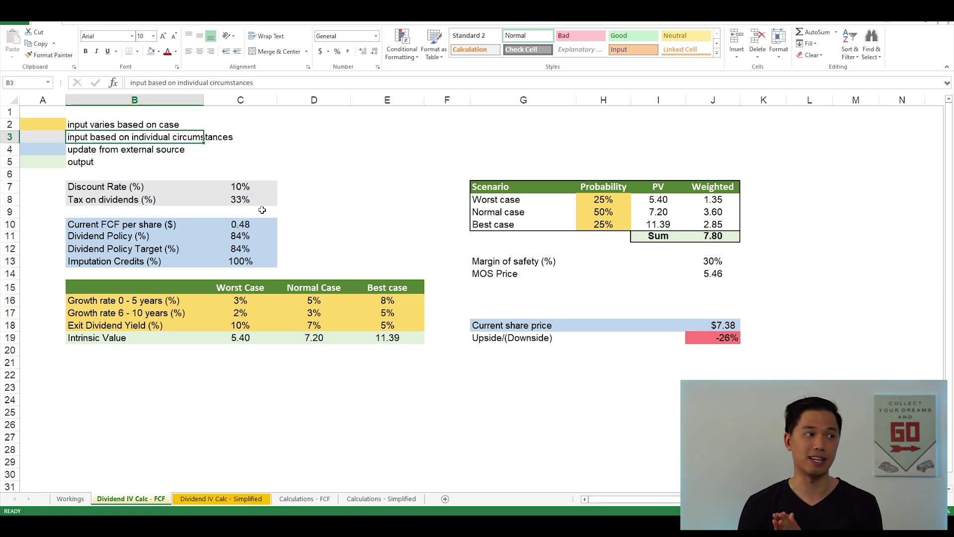
click(242, 192)
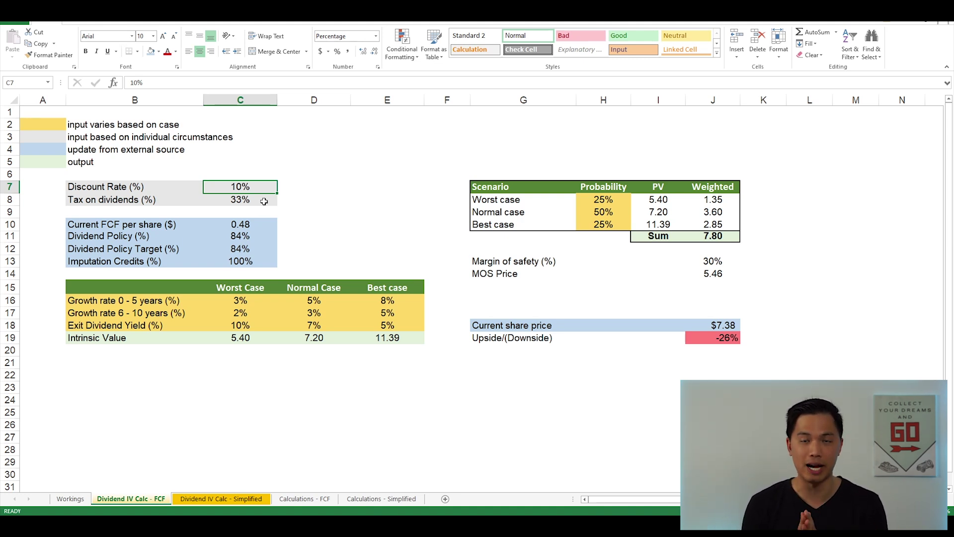
click(264, 202)
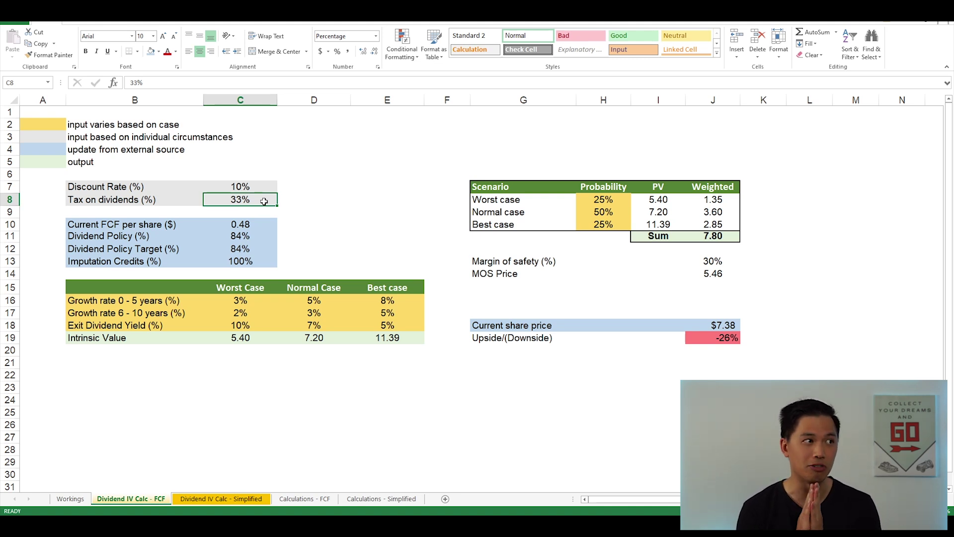
click(125, 300)
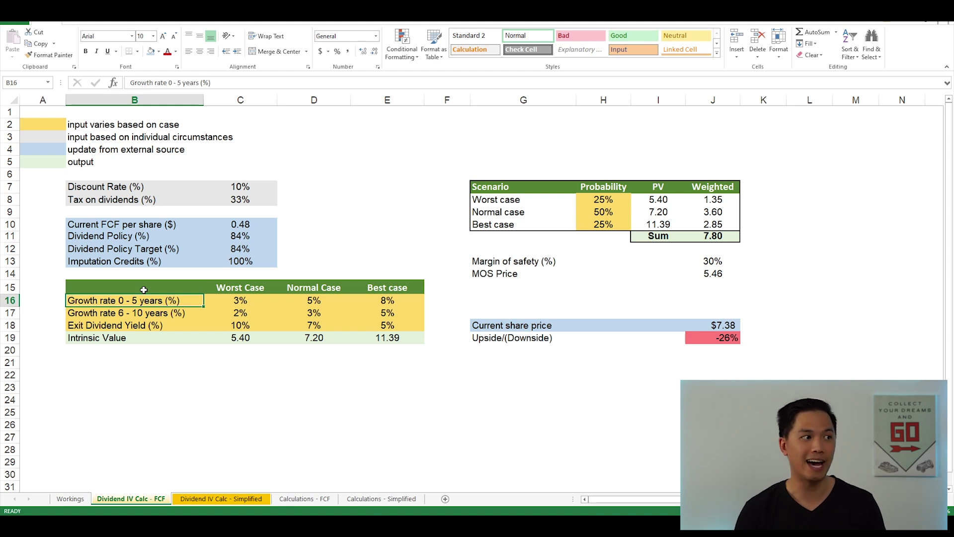
click(221, 288)
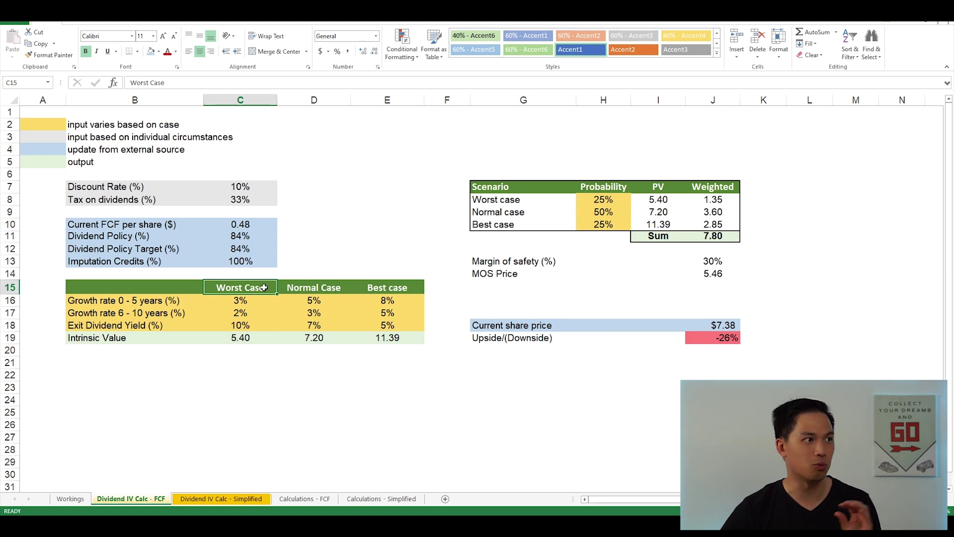
click(346, 291)
click(416, 288)
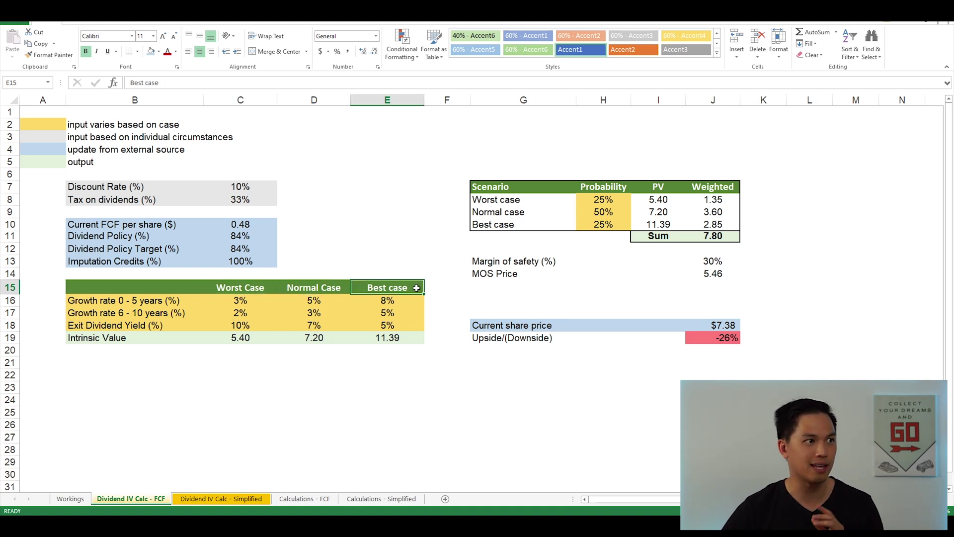
click(241, 299)
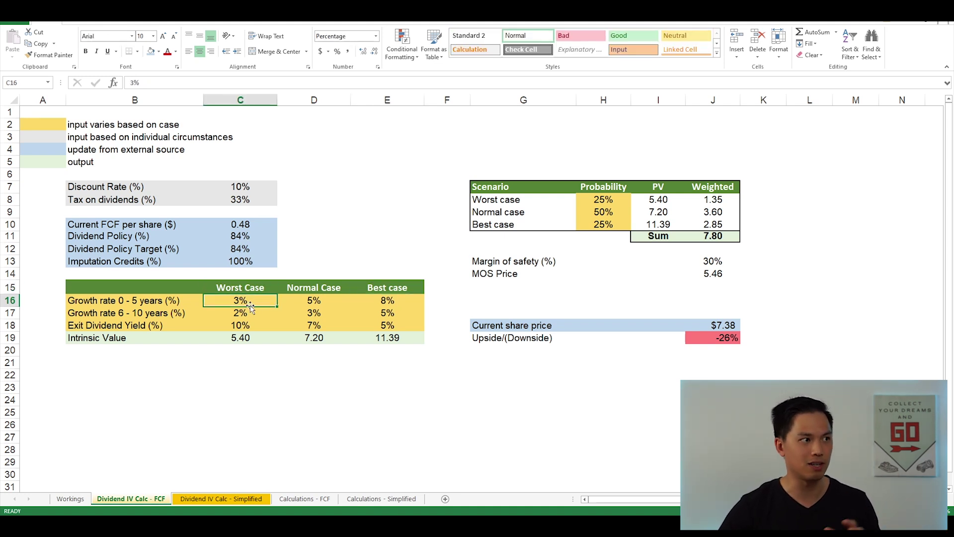
click(252, 314)
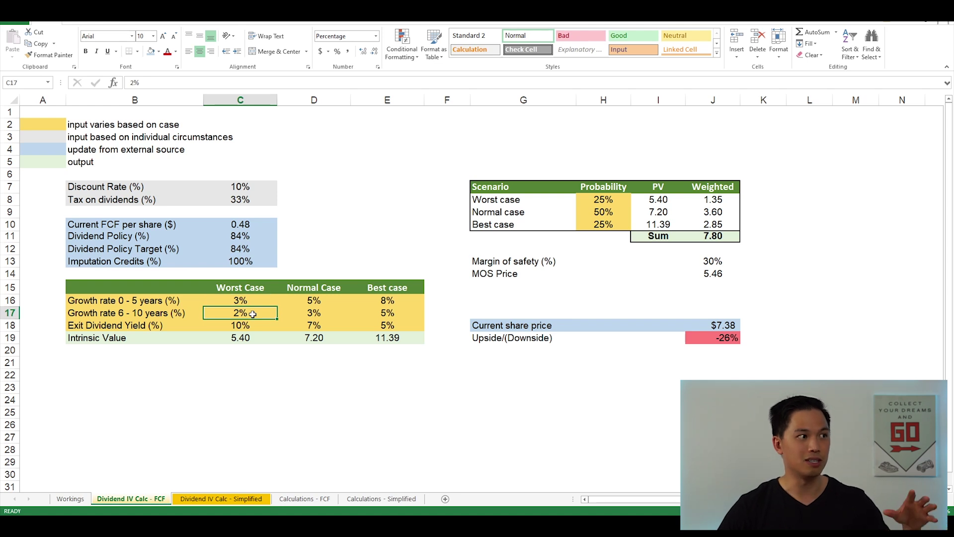
click(326, 300)
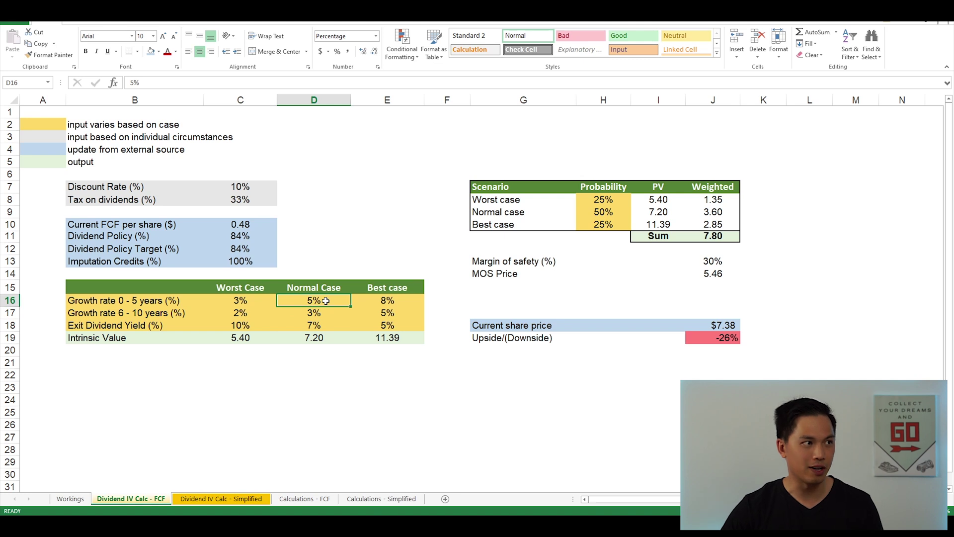
click(334, 314)
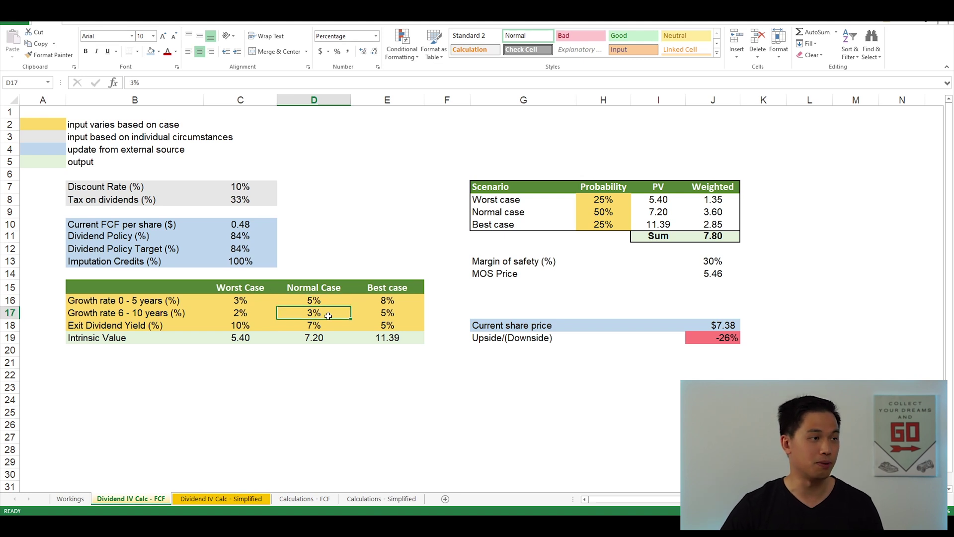
click(339, 301)
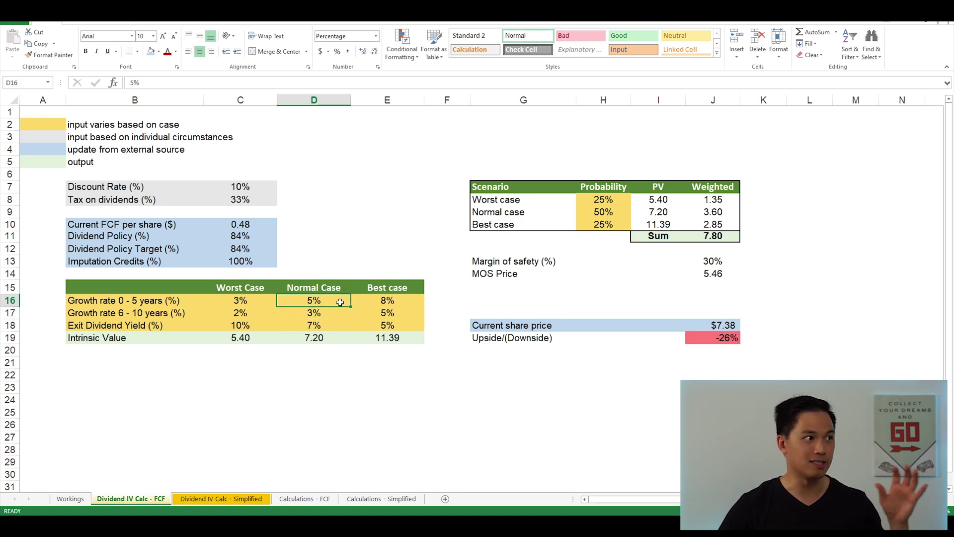
click(340, 310)
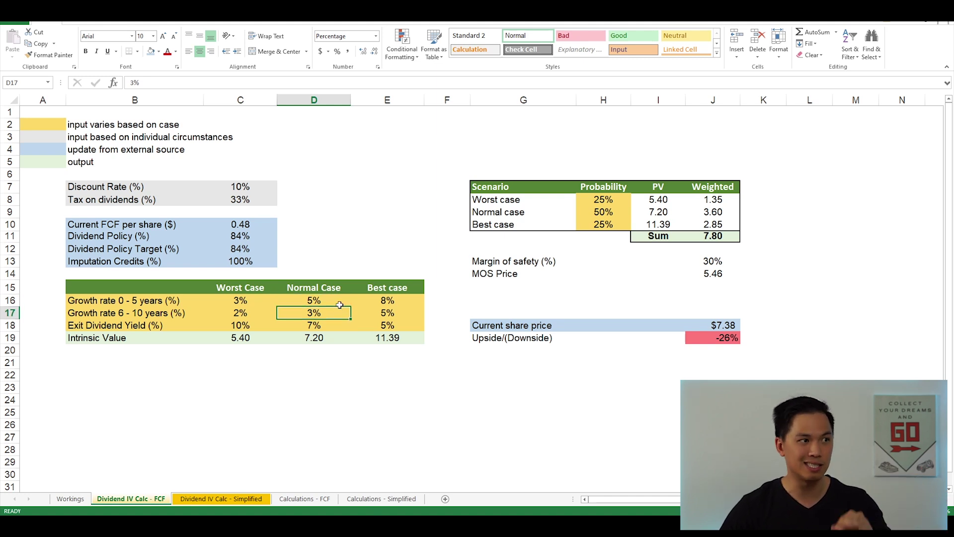
click(420, 299)
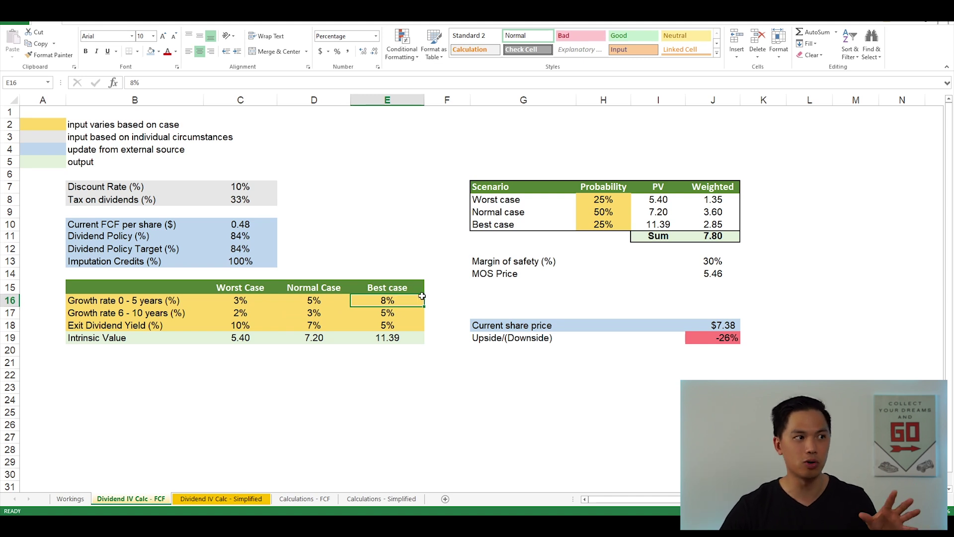
click(422, 314)
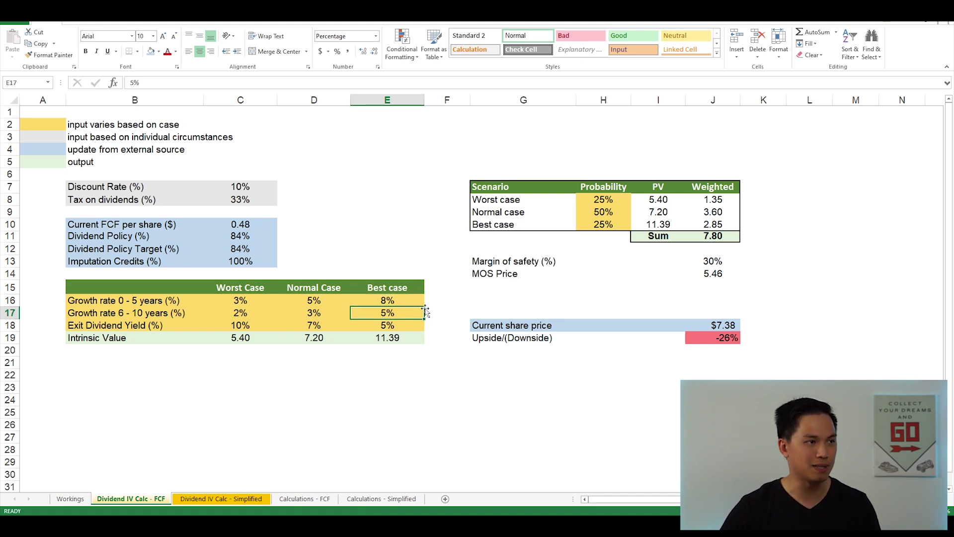
click(141, 308)
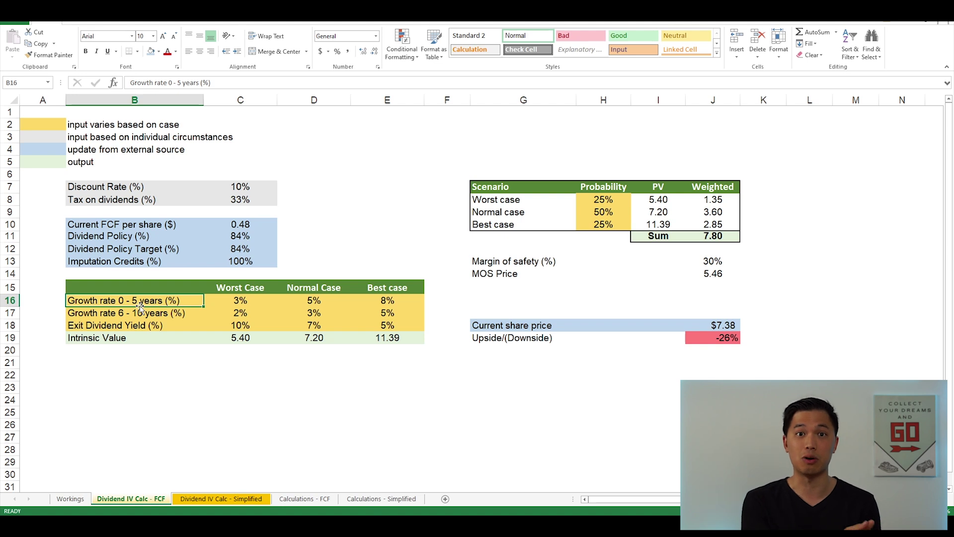
- Highlight Hallenstein Glasson's yearly Revenue and growth, noting -5.5% (2014), 0.9% (2016), 16.2% (2018)
key(alt+Tab)
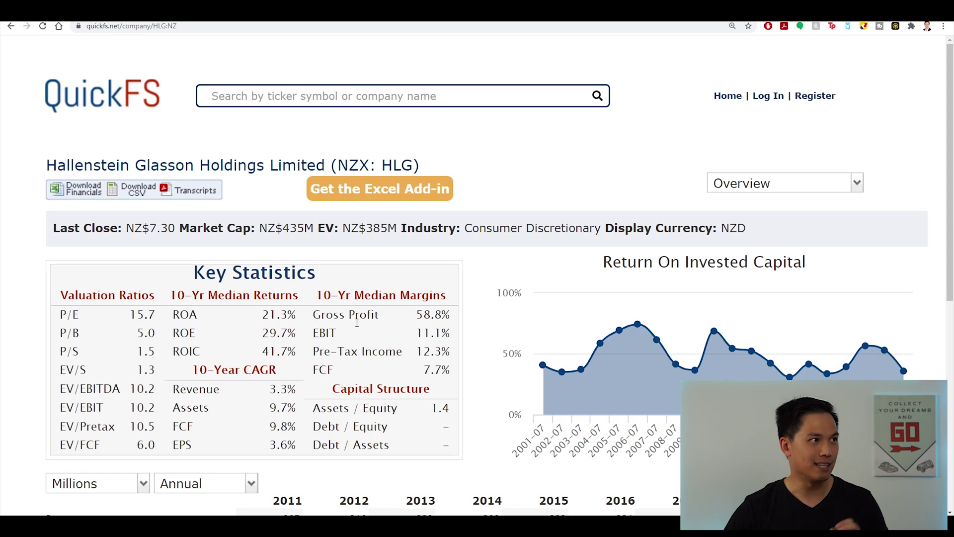
scroll(373, 278, down, 7)
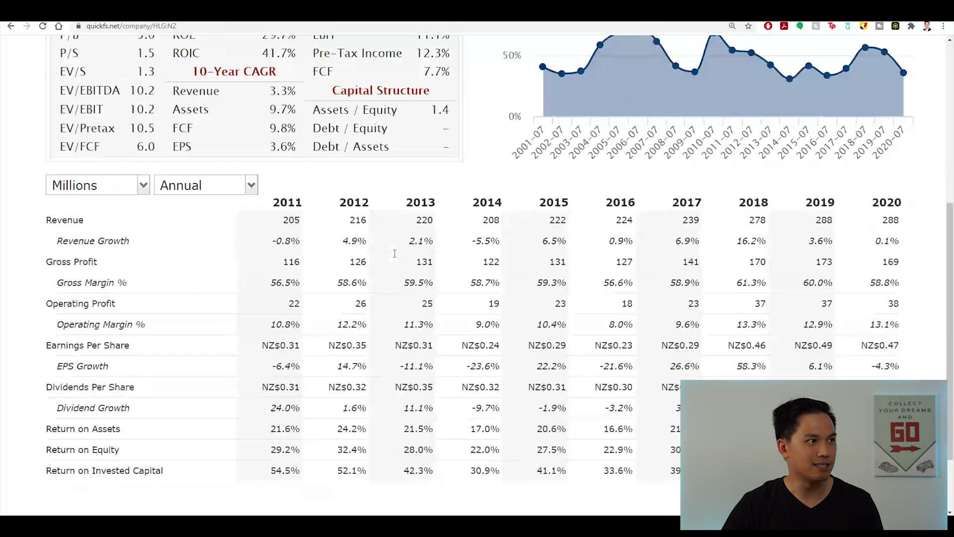
drag(47, 170, 876, 175)
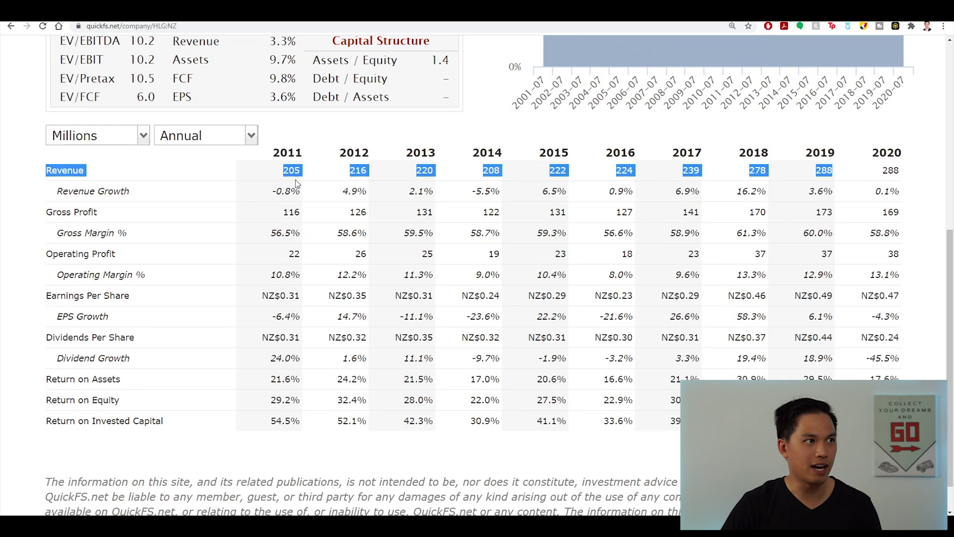
drag(273, 196, 874, 196)
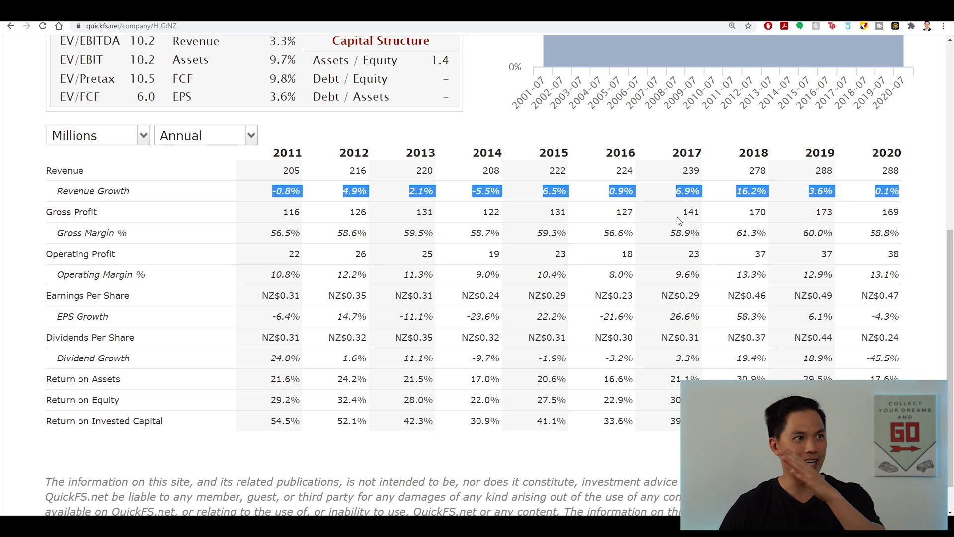
click(362, 212)
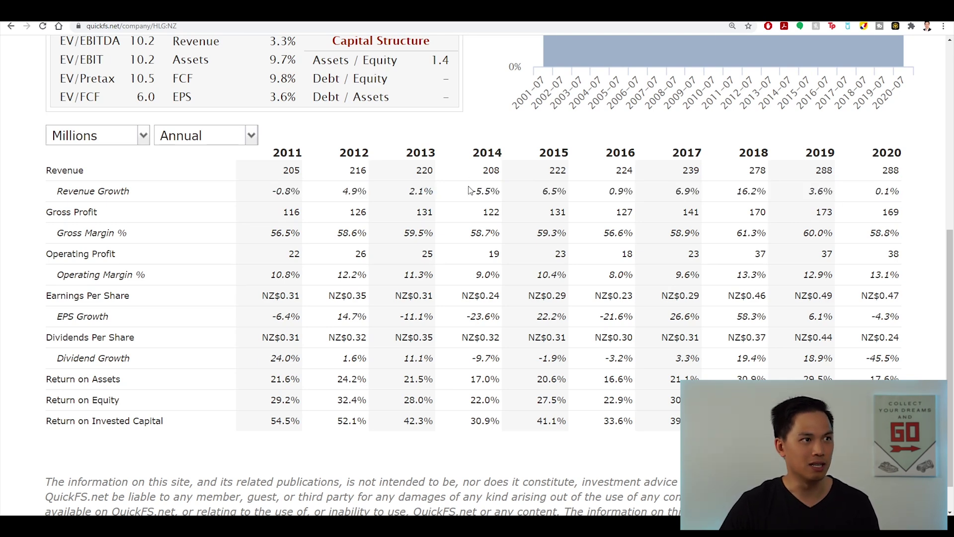
drag(470, 191, 505, 193)
drag(608, 191, 630, 192)
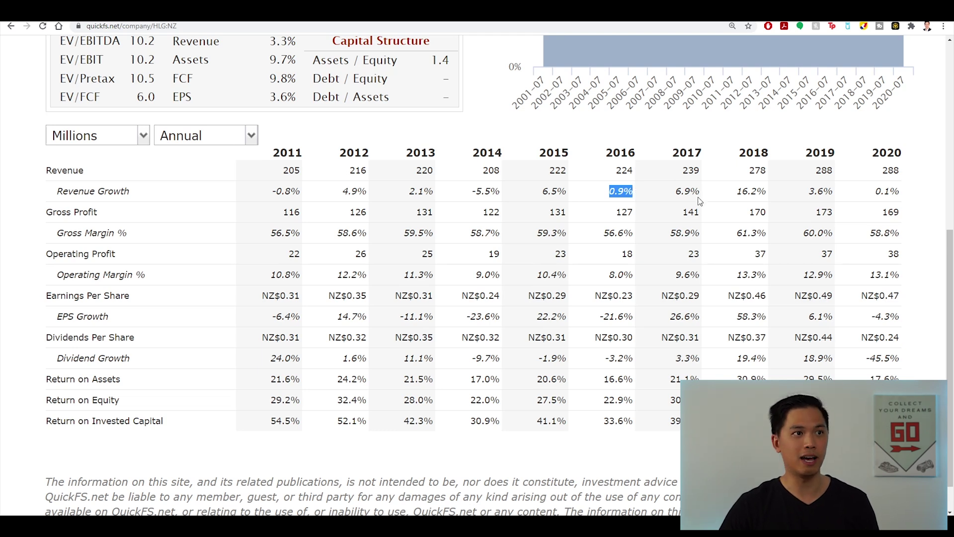
drag(733, 191, 773, 194)
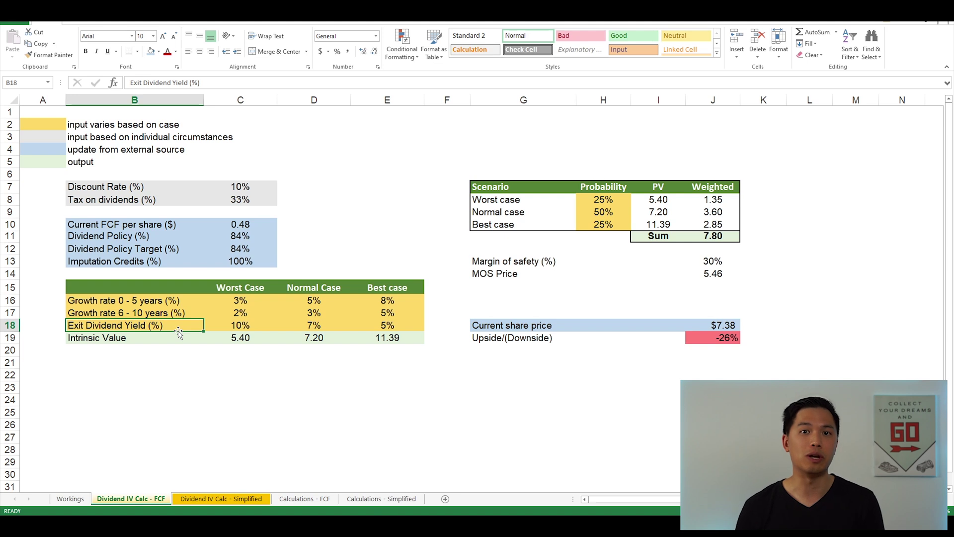
click(233, 312)
click(235, 329)
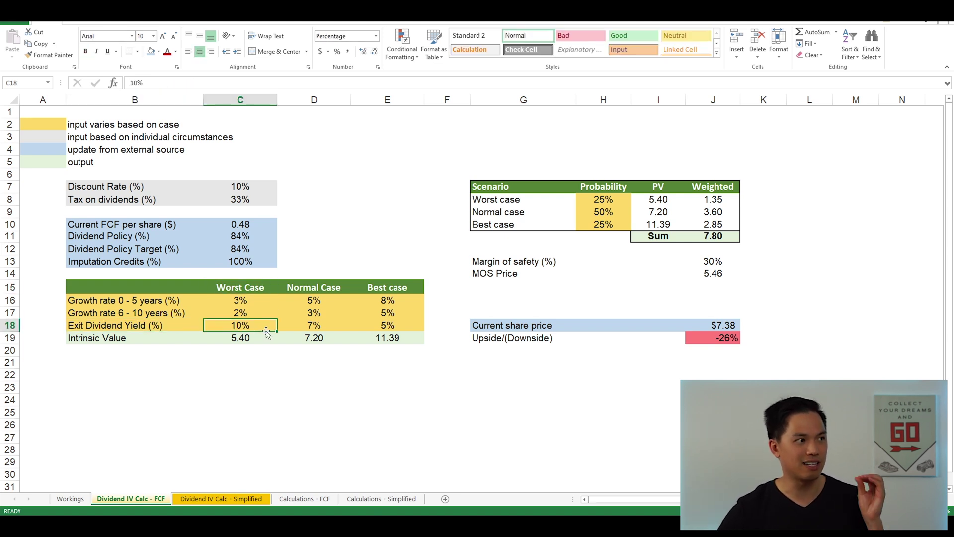
click(296, 326)
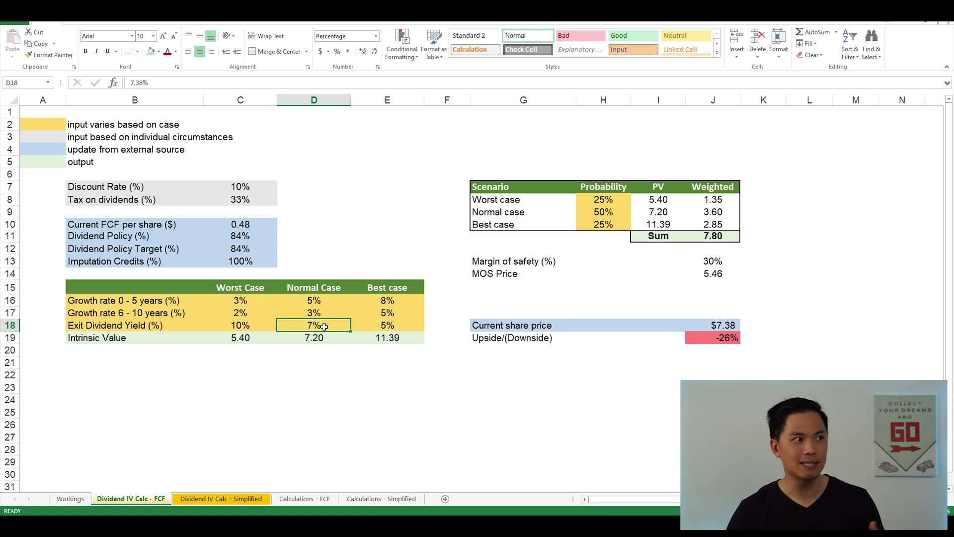
click(380, 331)
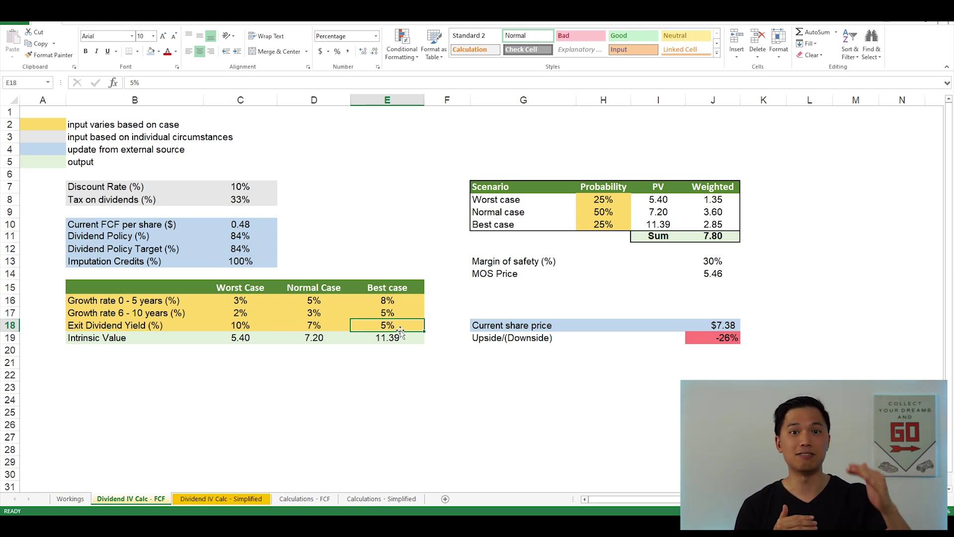
click(251, 345)
click(270, 342)
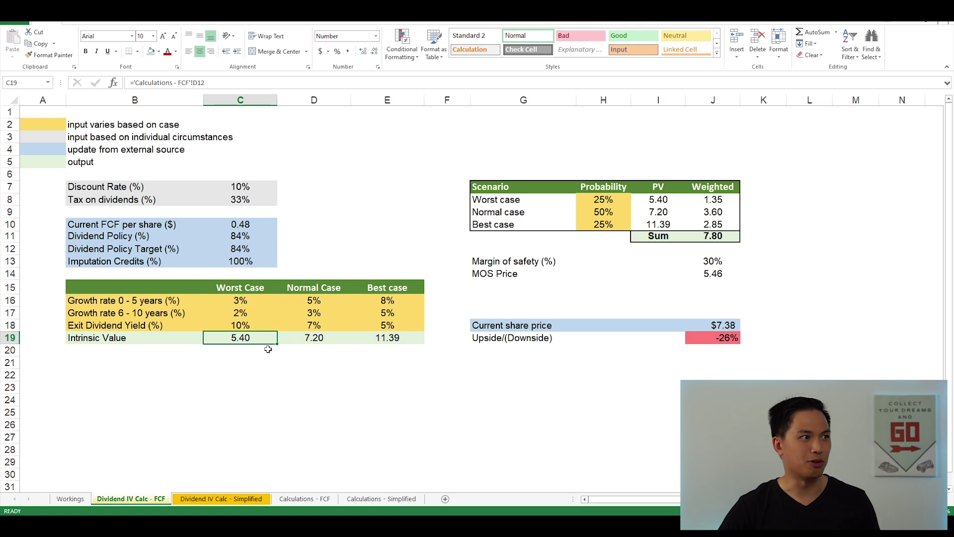
click(303, 342)
click(354, 338)
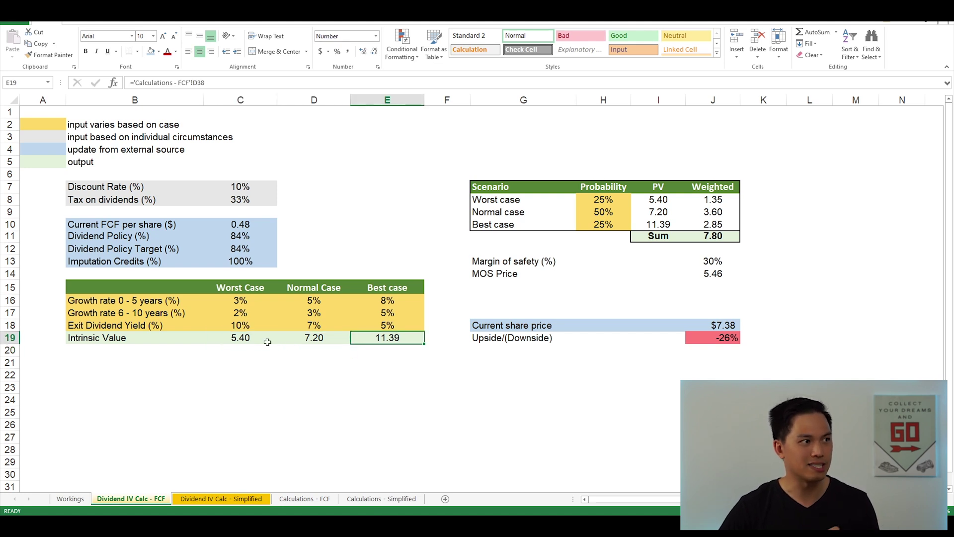
click(232, 303)
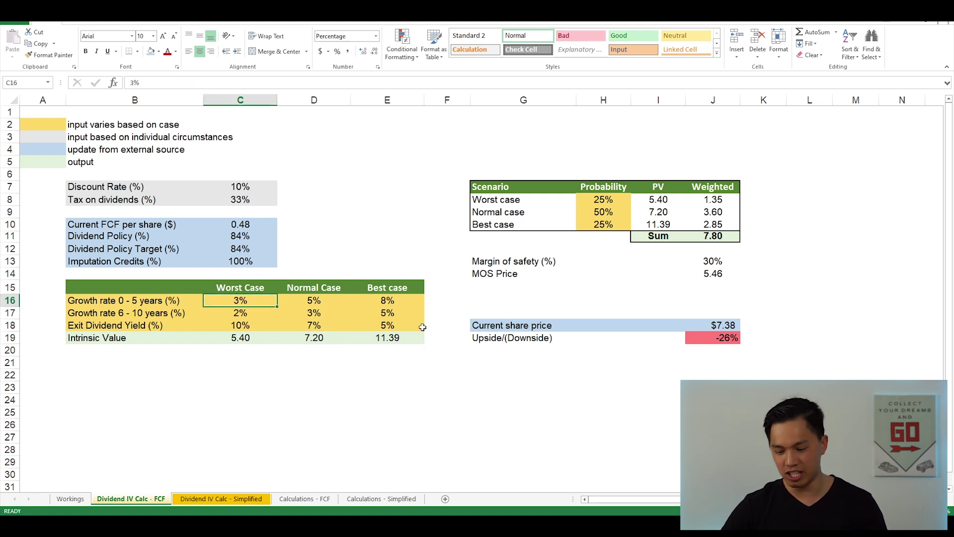
text(0)
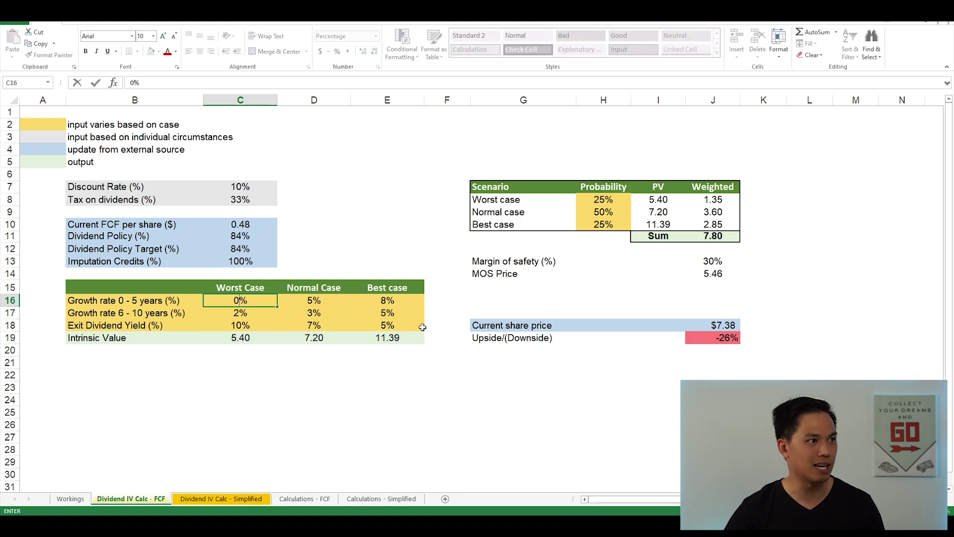
key(Return)
click(235, 337)
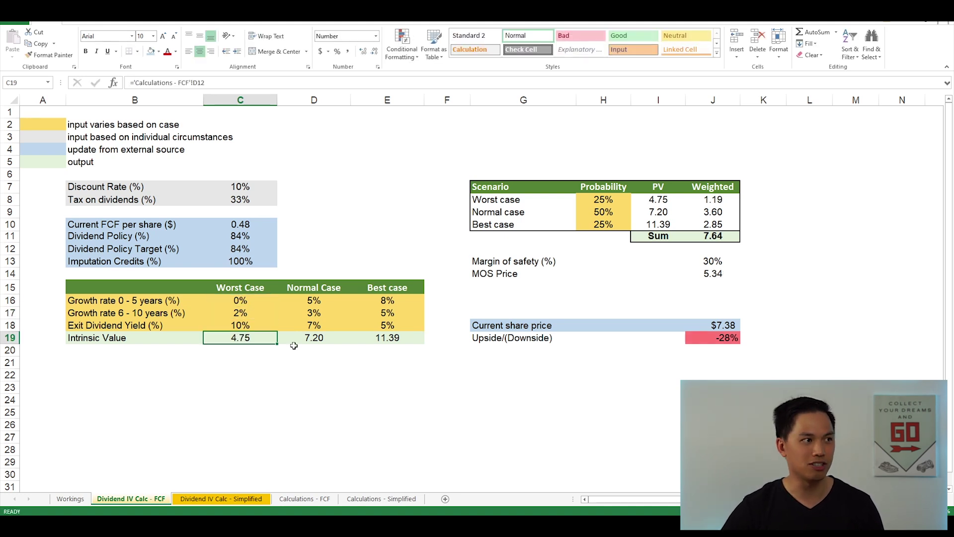
click(253, 313)
text(0)
key(Return)
key(ctrl+z)
key(ctrl+z)
click(616, 201)
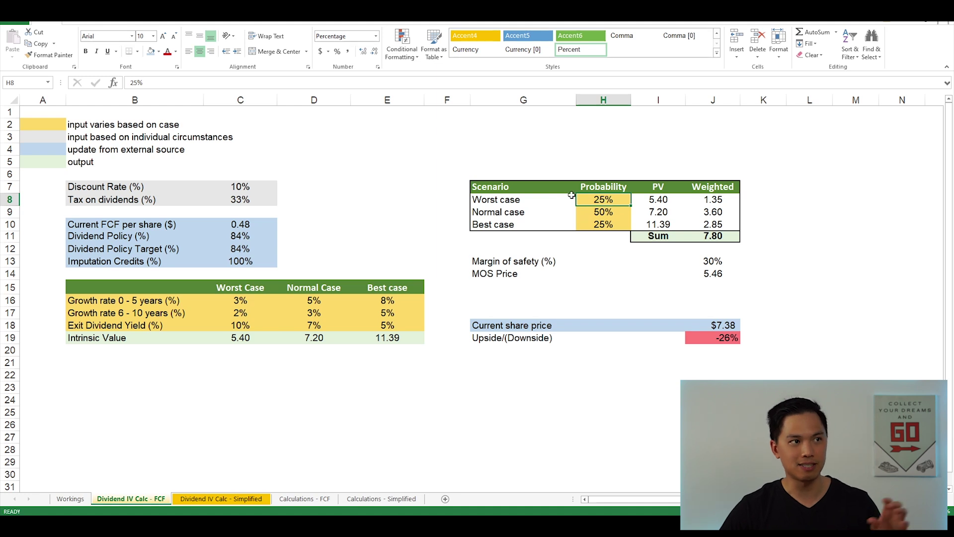
click(599, 213)
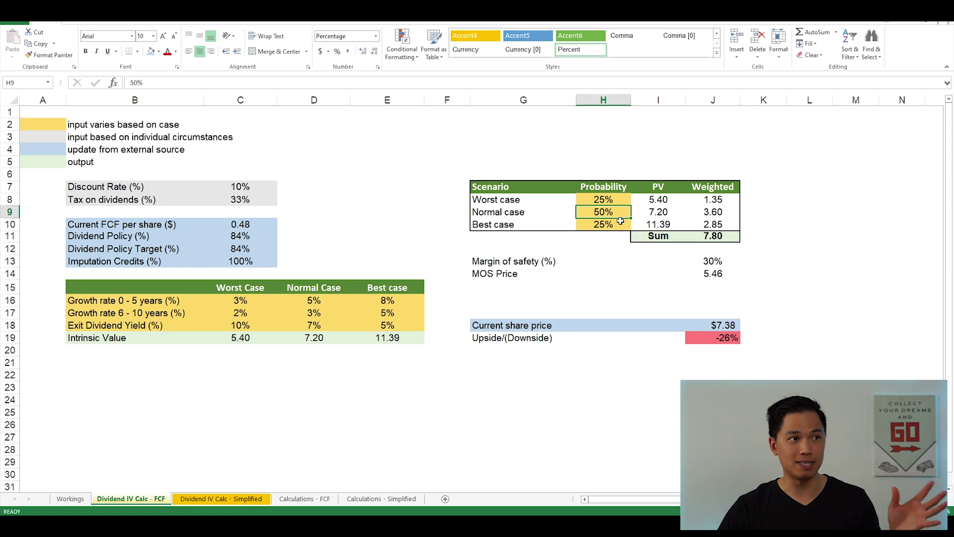
click(619, 223)
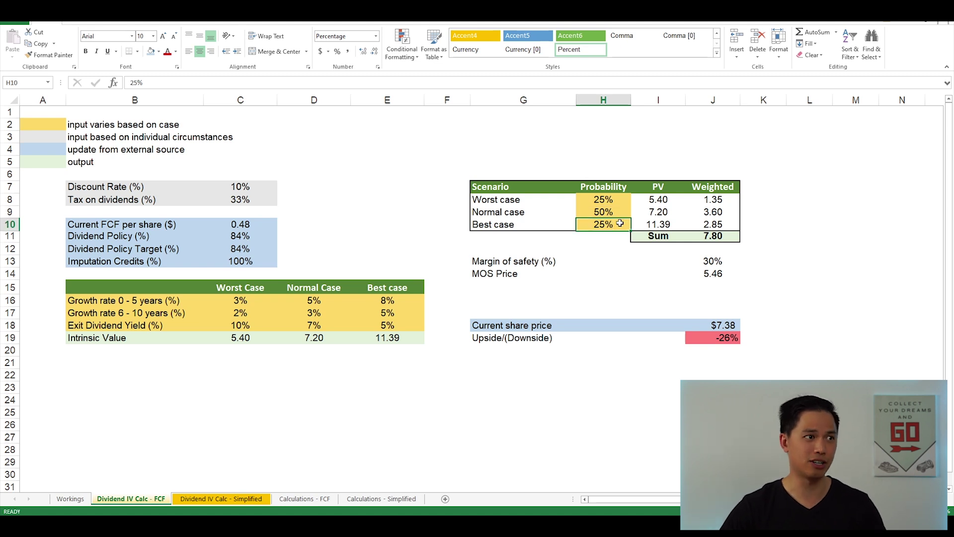
click(716, 236)
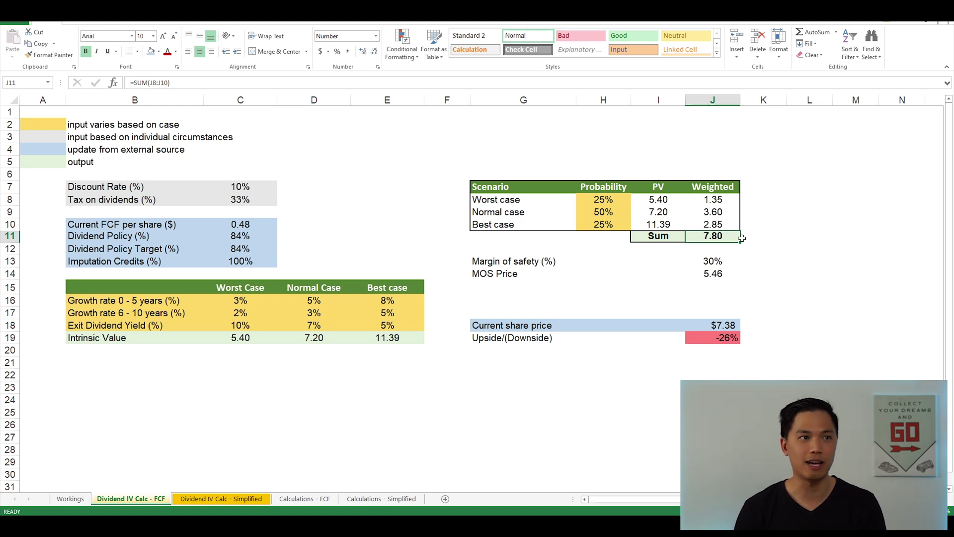
click(716, 325)
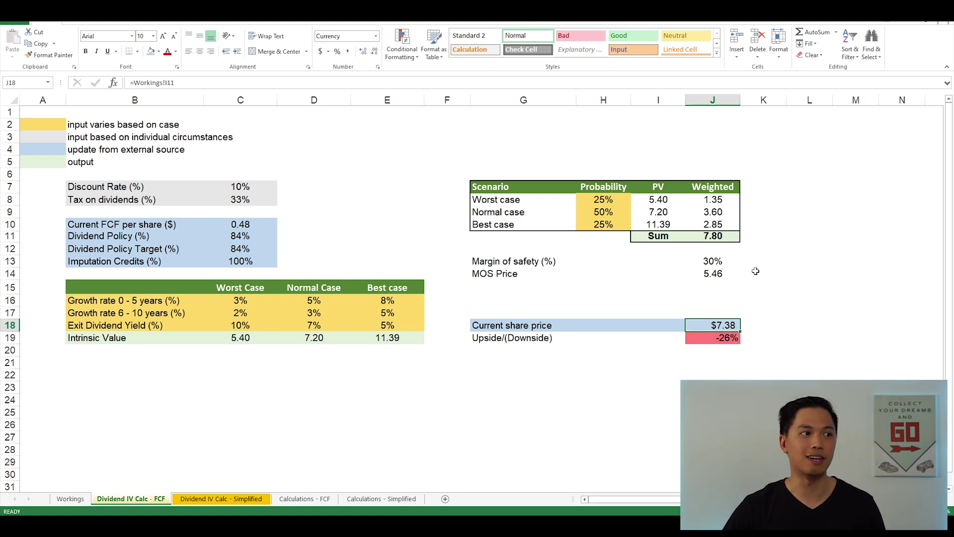
click(718, 262)
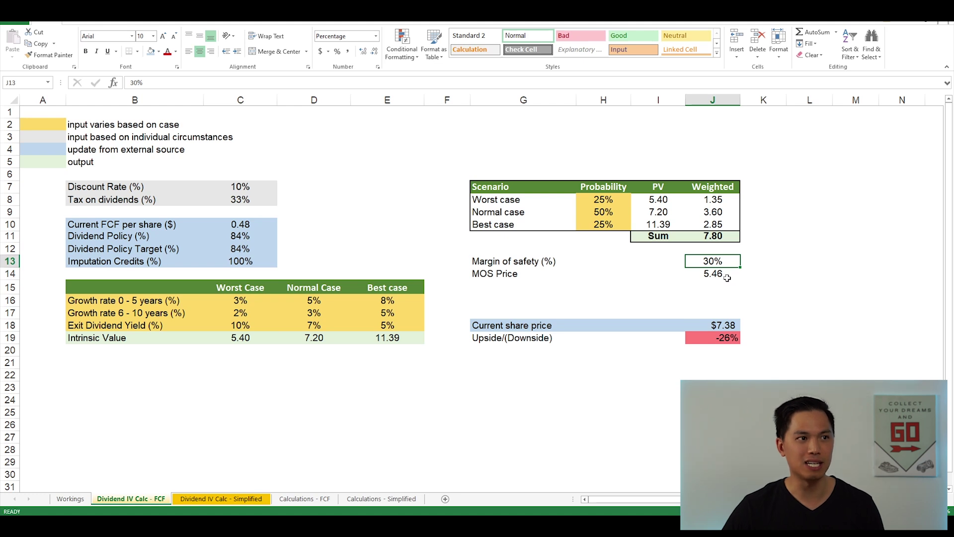
click(727, 278)
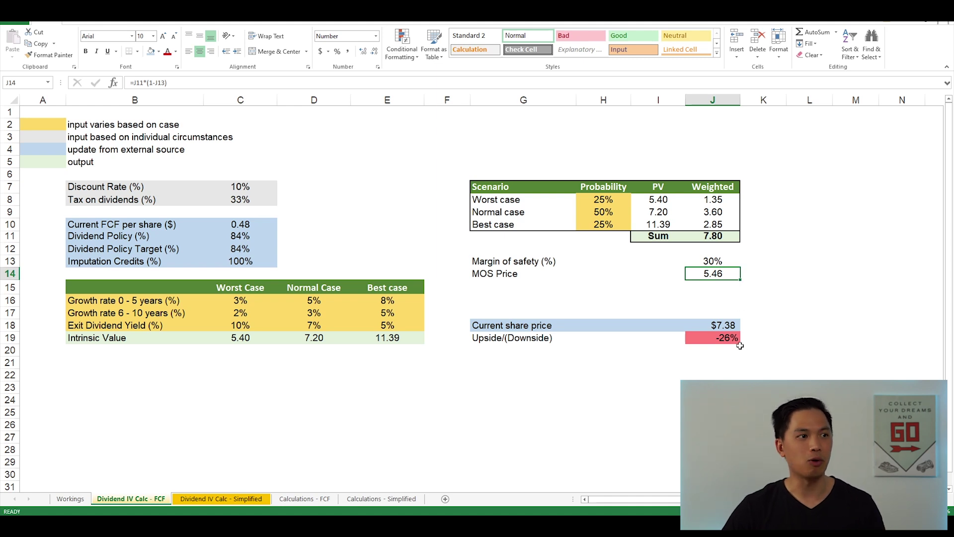
click(725, 337)
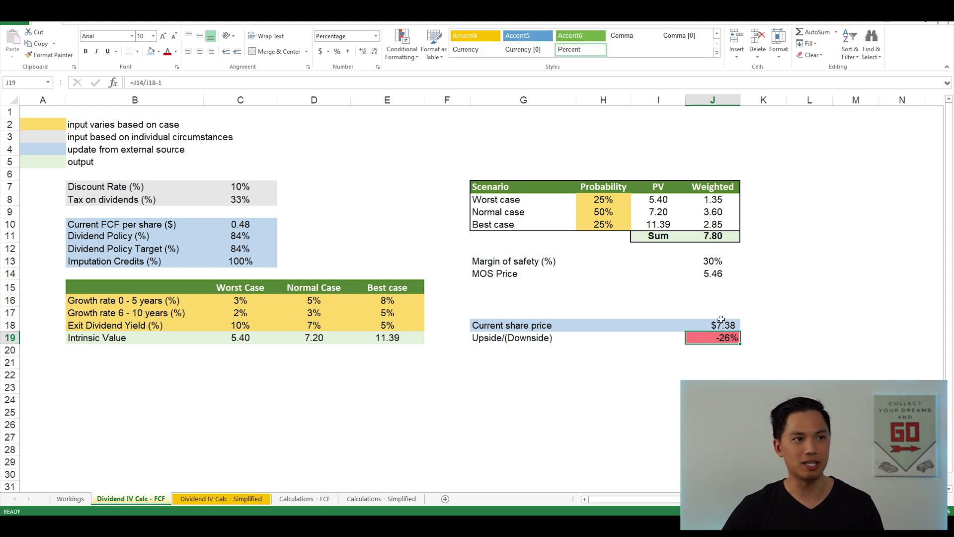
click(714, 275)
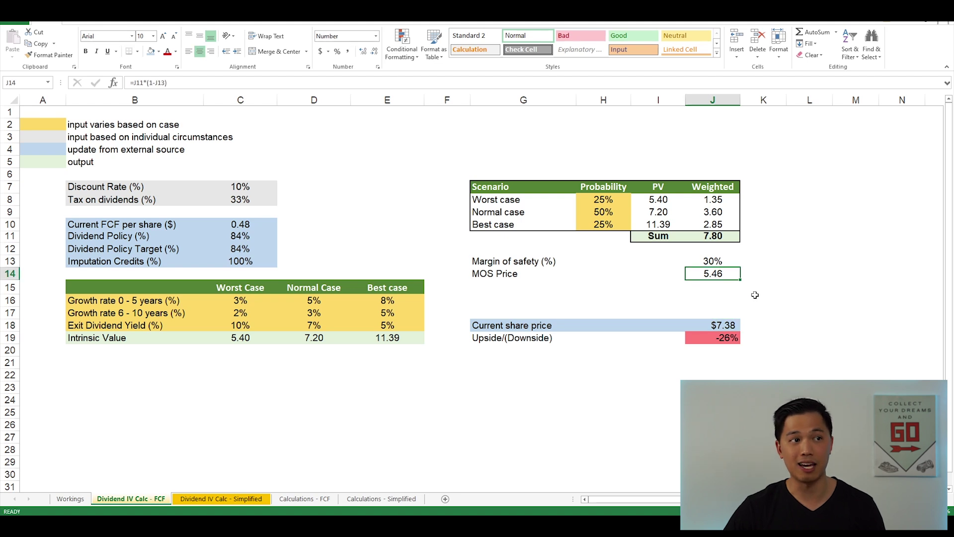
click(726, 336)
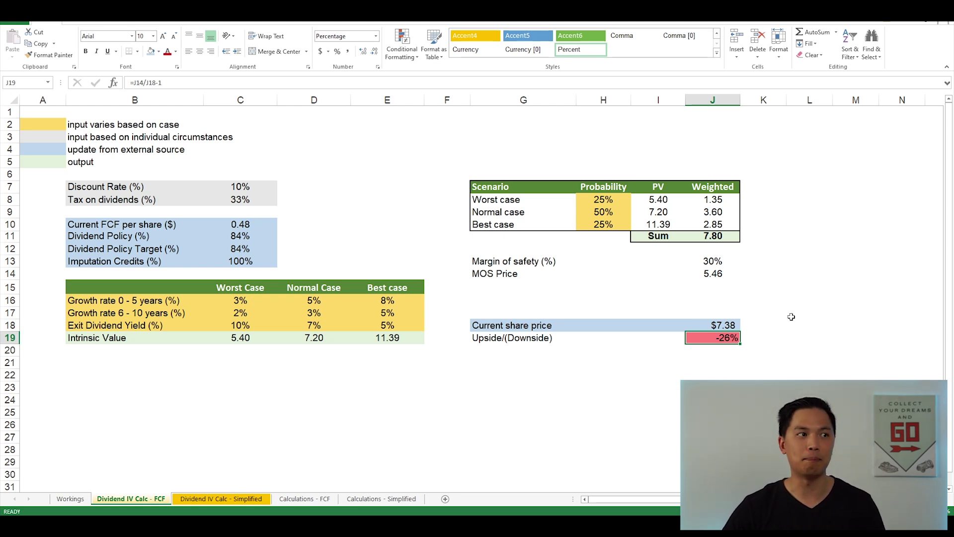
- Try 0%, 10% and 50% margins of safety in J13 to see MOS price and upside change
click(718, 262)
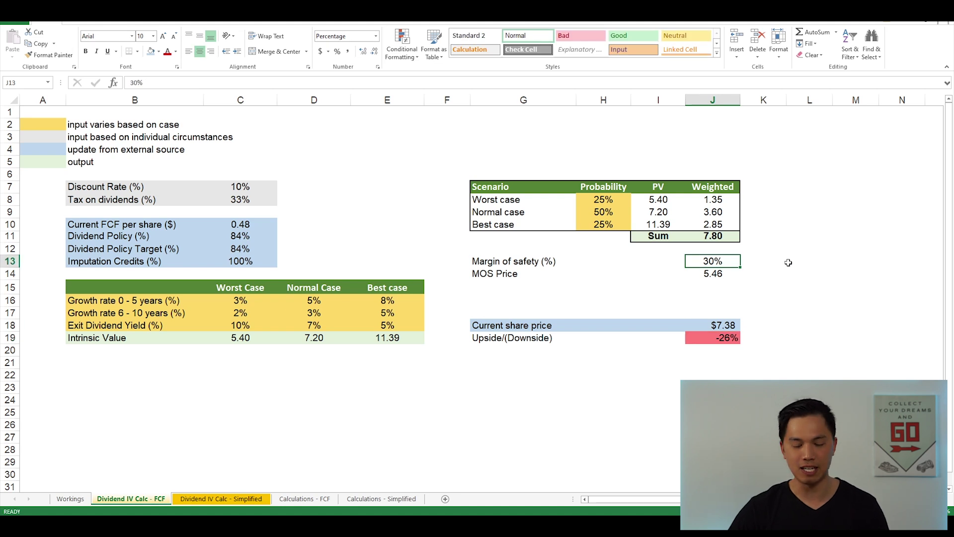
text(0)
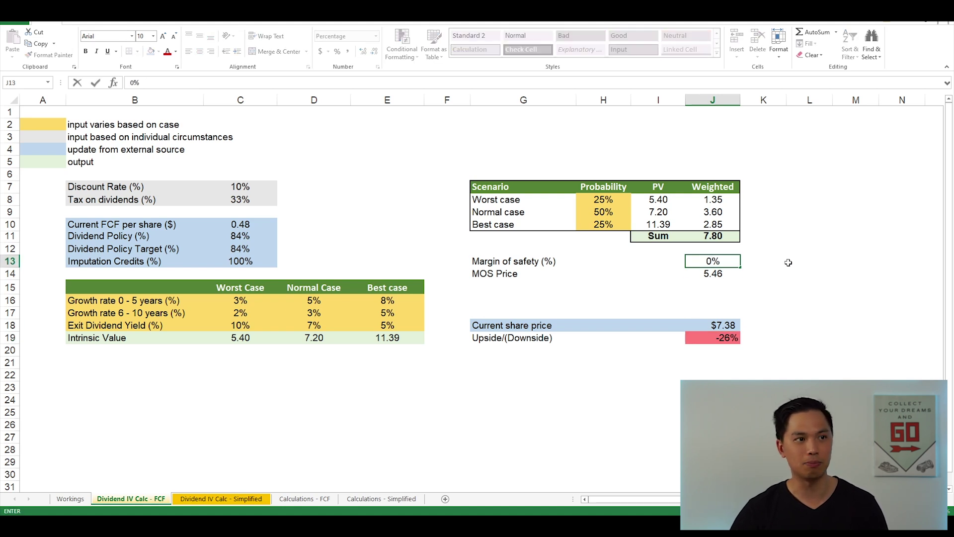
key(Return)
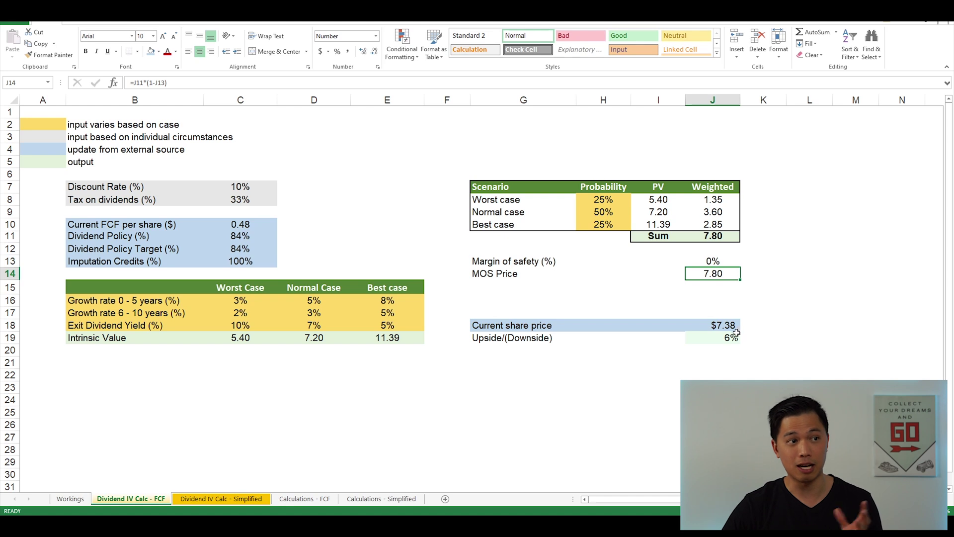
click(732, 338)
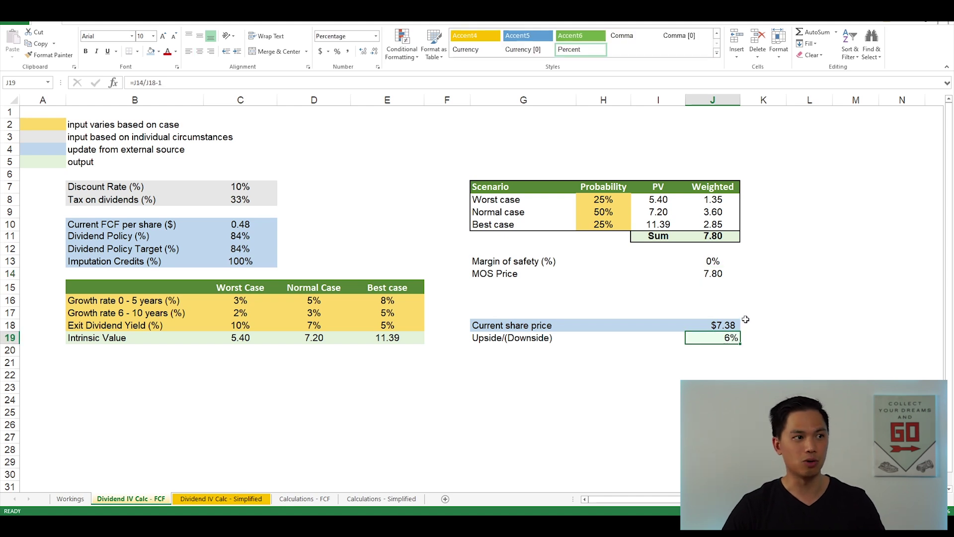
click(734, 260)
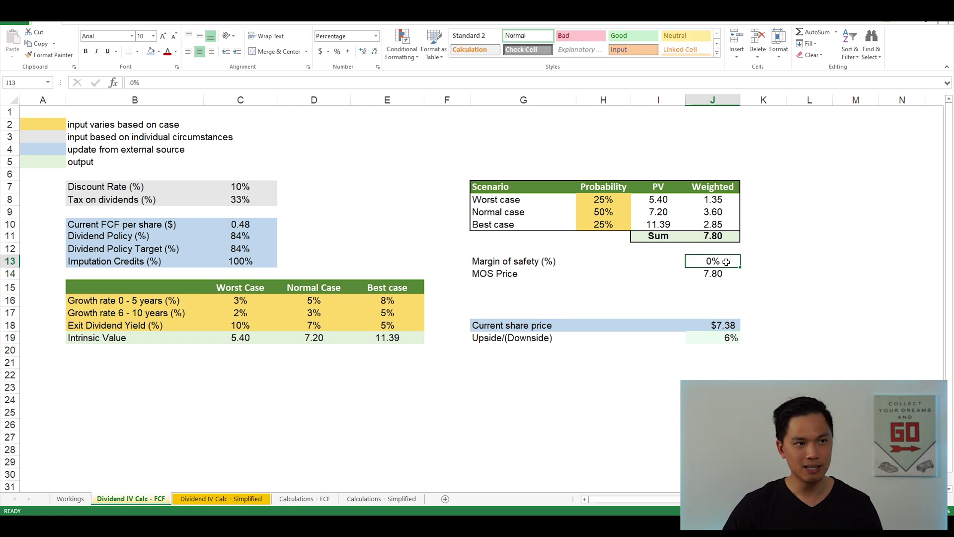
text(10)
key(Return)
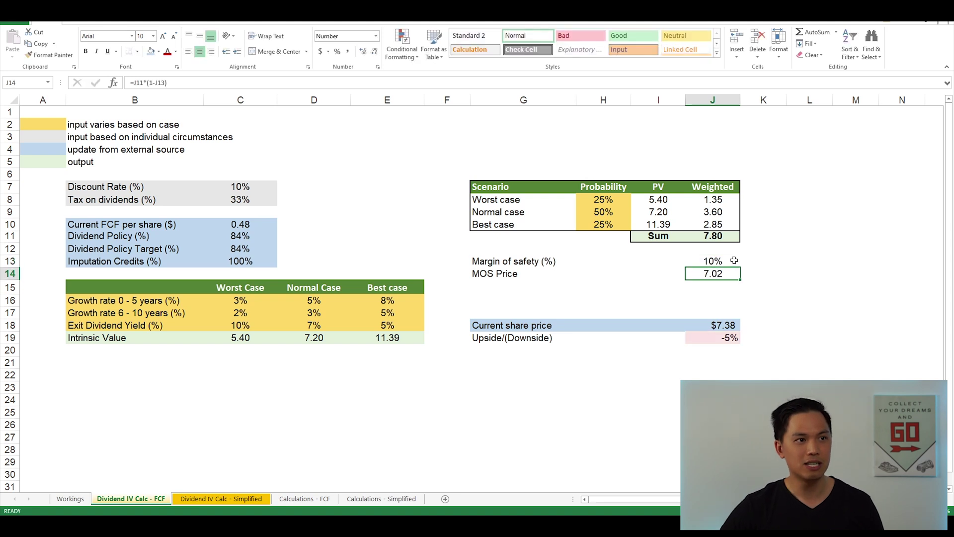
click(734, 261)
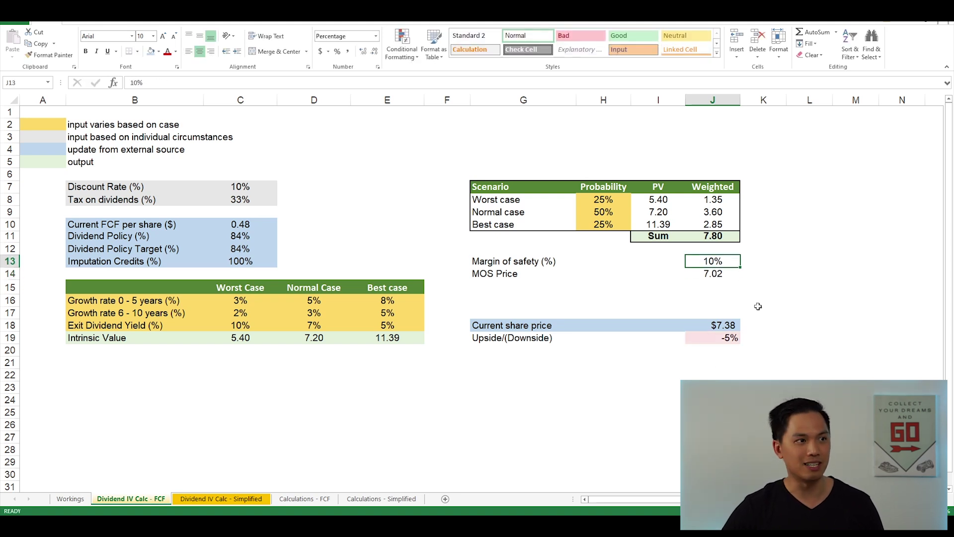
text(50)
key(Return)
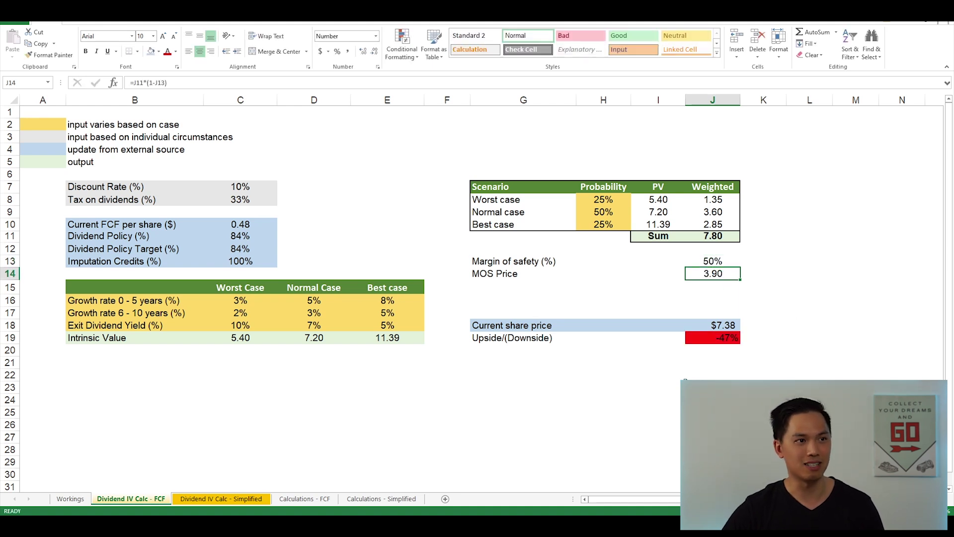
- Restore the 30% margin of safety, giving a 5.46 MOS price and -26% versus $7.38
click(723, 259)
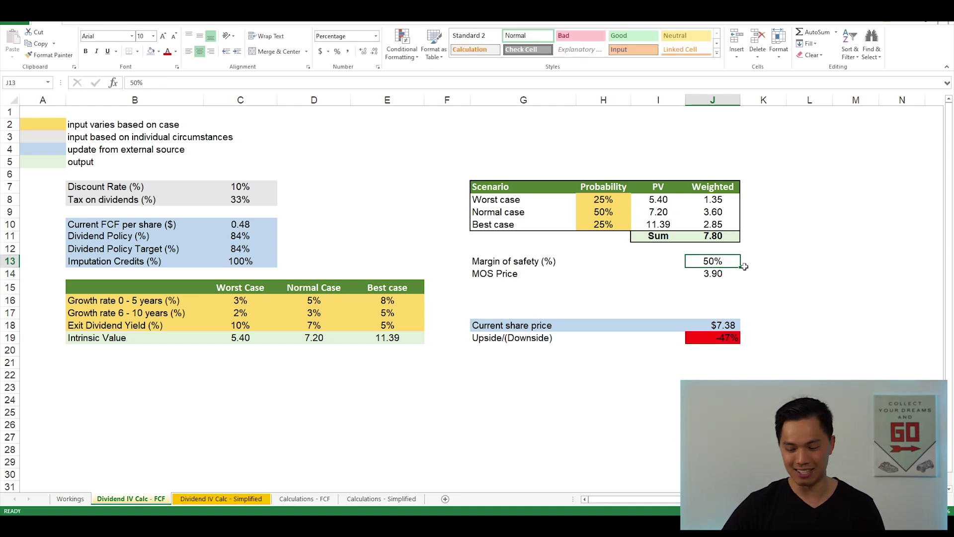
text(30)
key(Return)
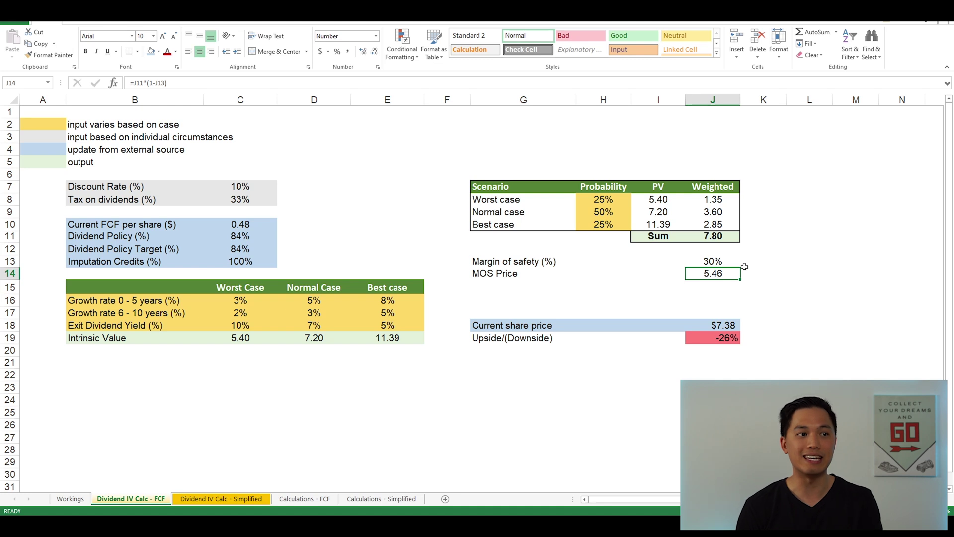
click(708, 324)
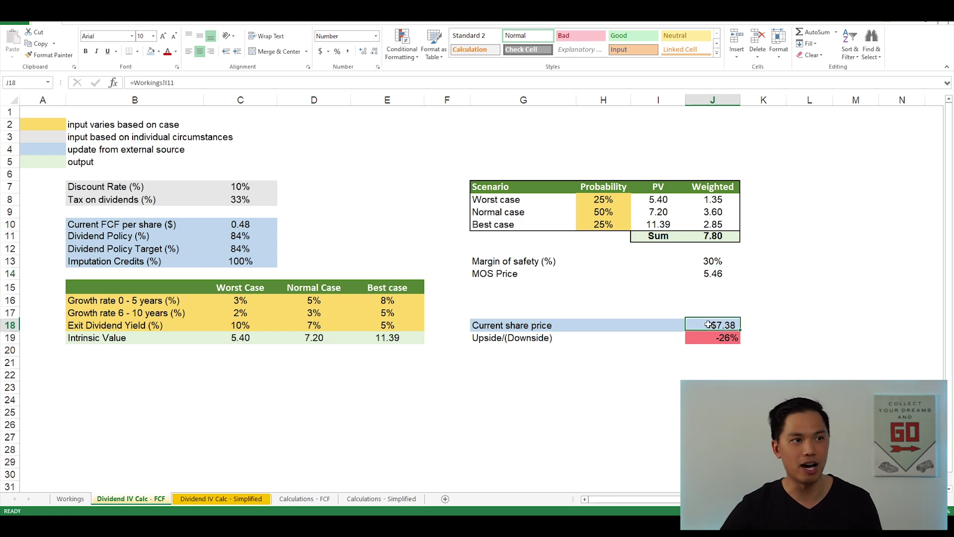
click(710, 273)
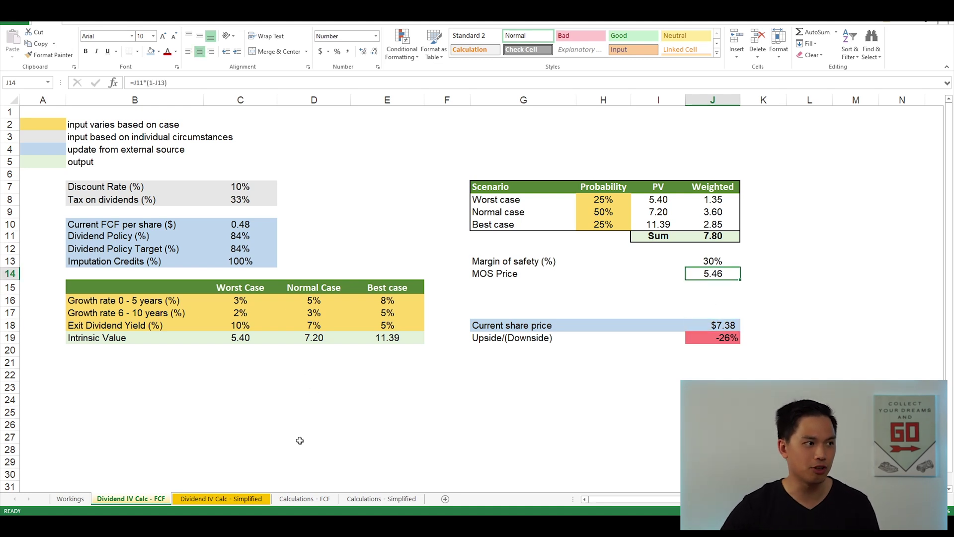
- On the Simplified sheet, review dividend, growth and exit yield inputs and 25/50/25 probabilities summing to 7.53
click(241, 498)
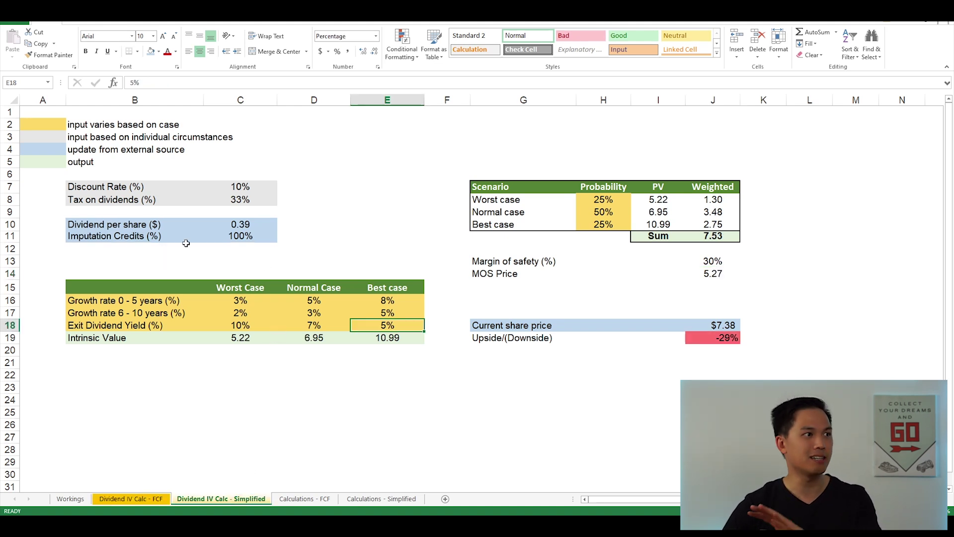
click(220, 229)
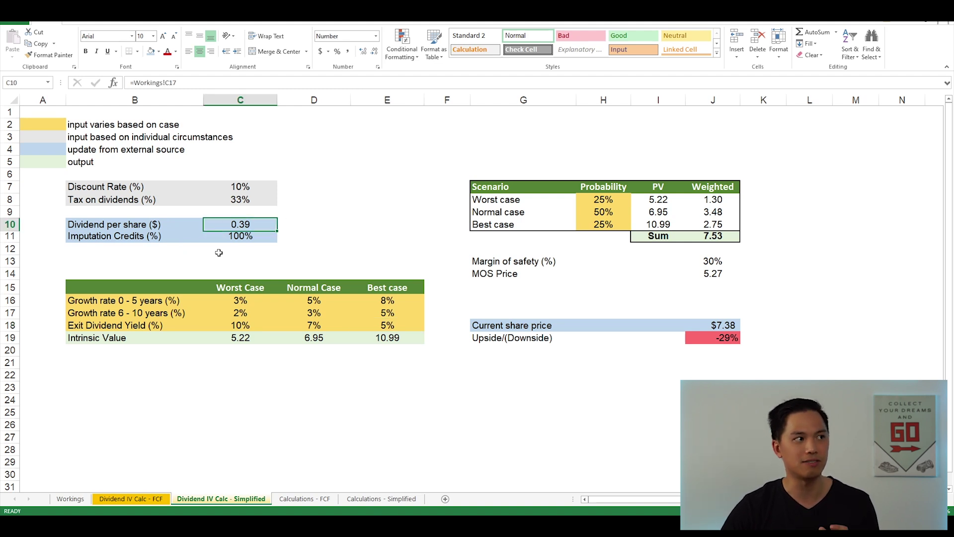
drag(238, 299, 358, 328)
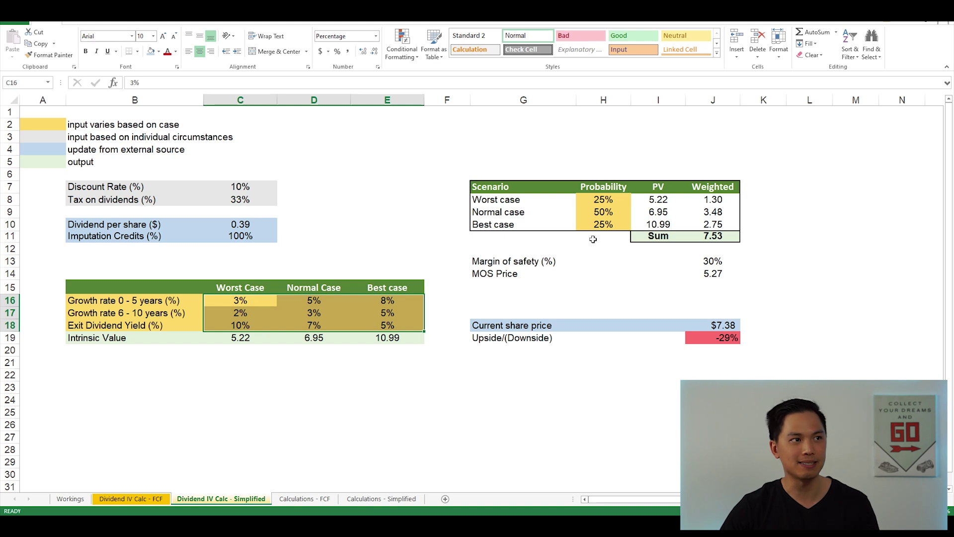
drag(617, 199, 609, 227)
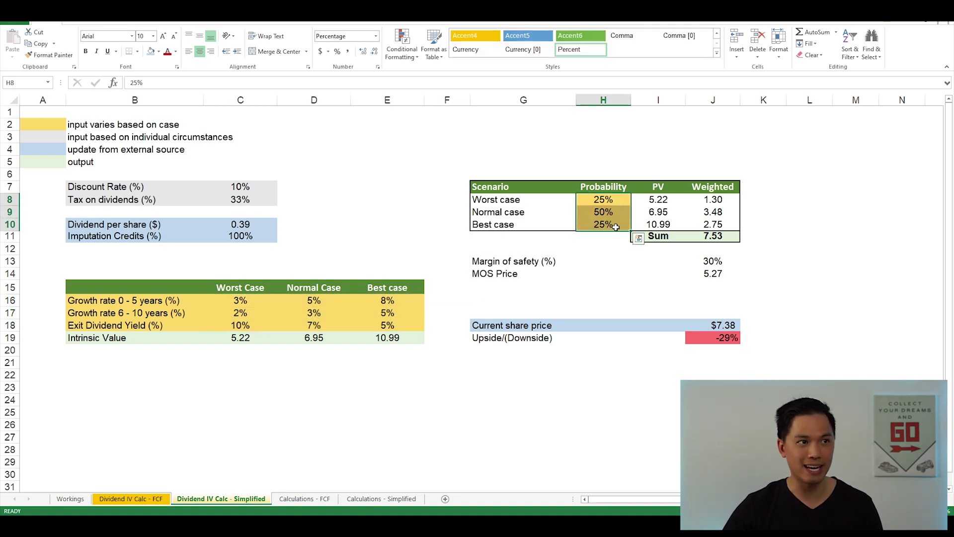
click(711, 236)
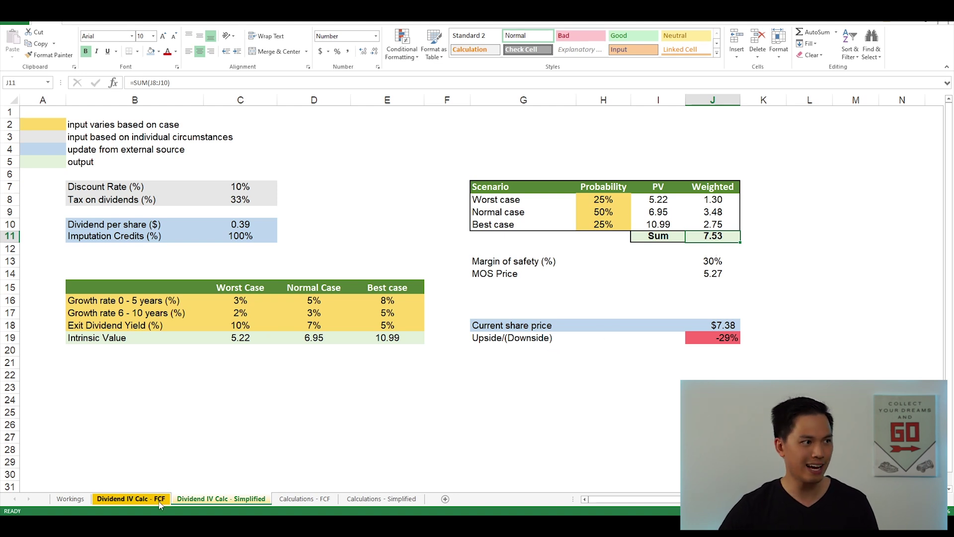
- Compare with the FCF sheet's 7.80 weighted value, then recheck the Simplified dividend and imputation sources
click(131, 498)
click(721, 235)
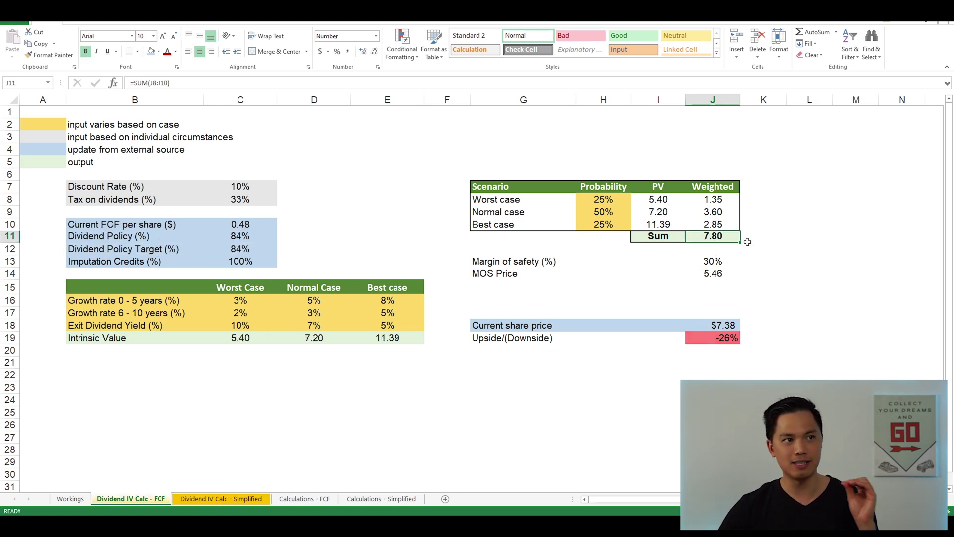
click(255, 504)
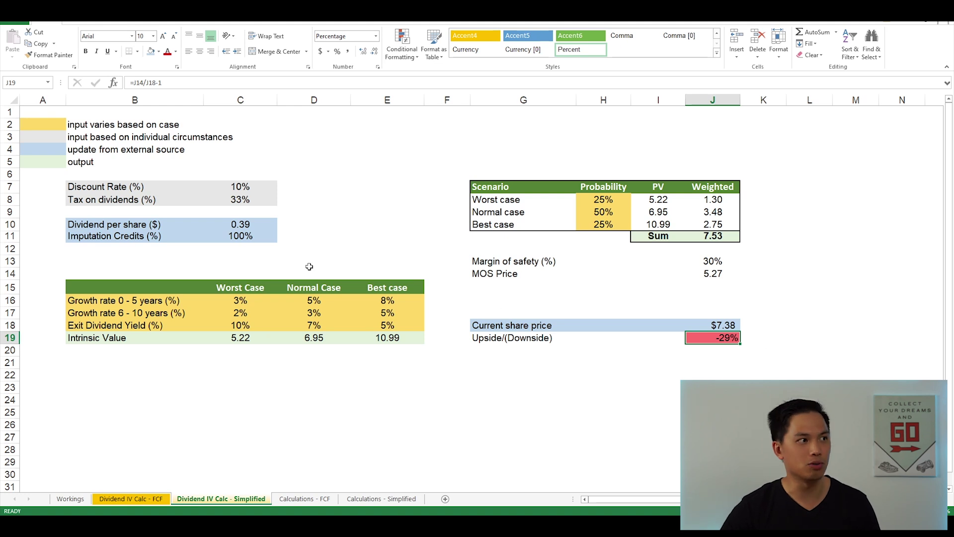
click(229, 233)
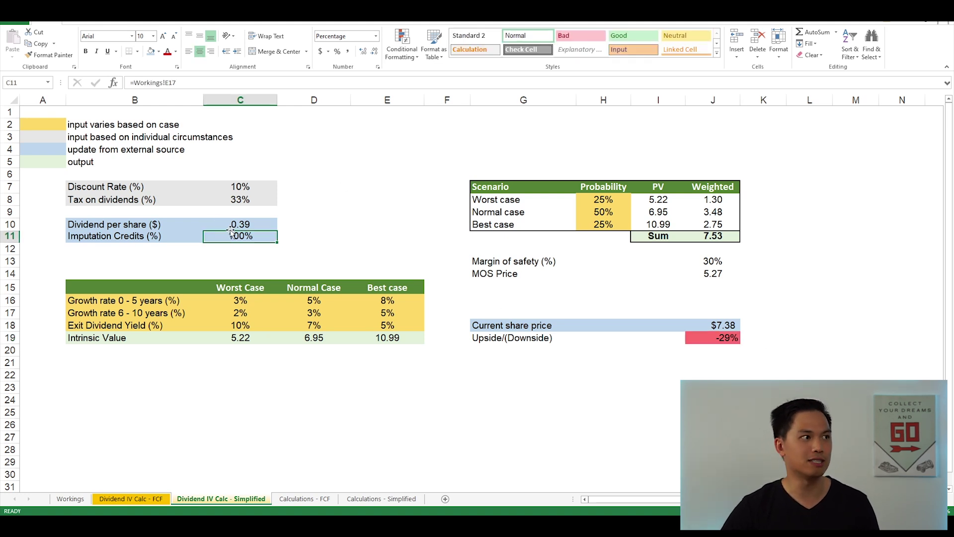
click(231, 225)
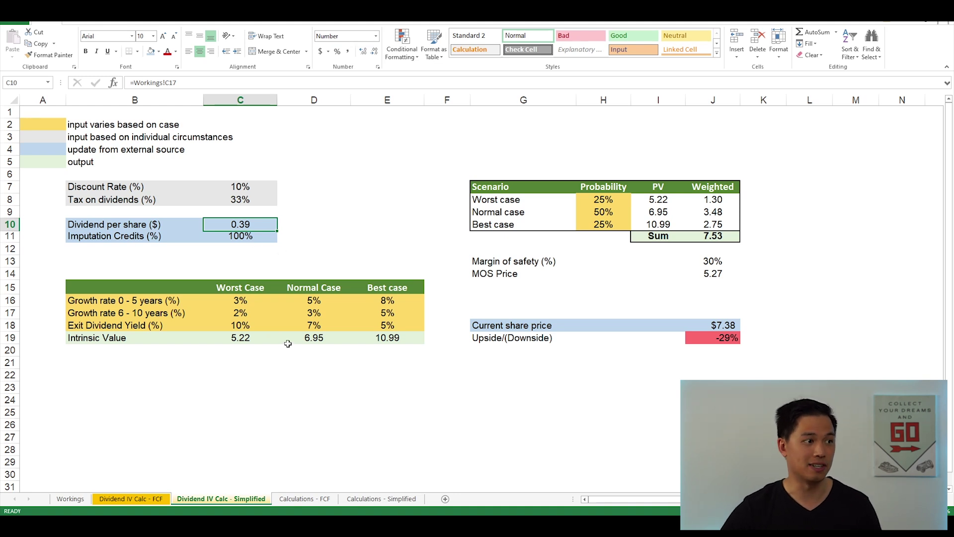
- Scroll through the Calculations - FCF scenario tables and mark the 2021–2030 forecast year headers
click(306, 499)
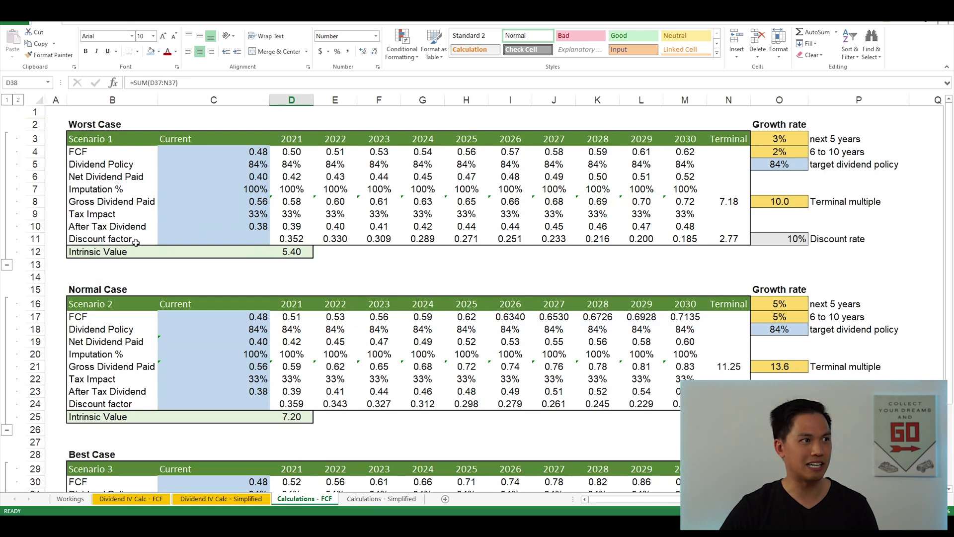
scroll(278, 278, down, 2)
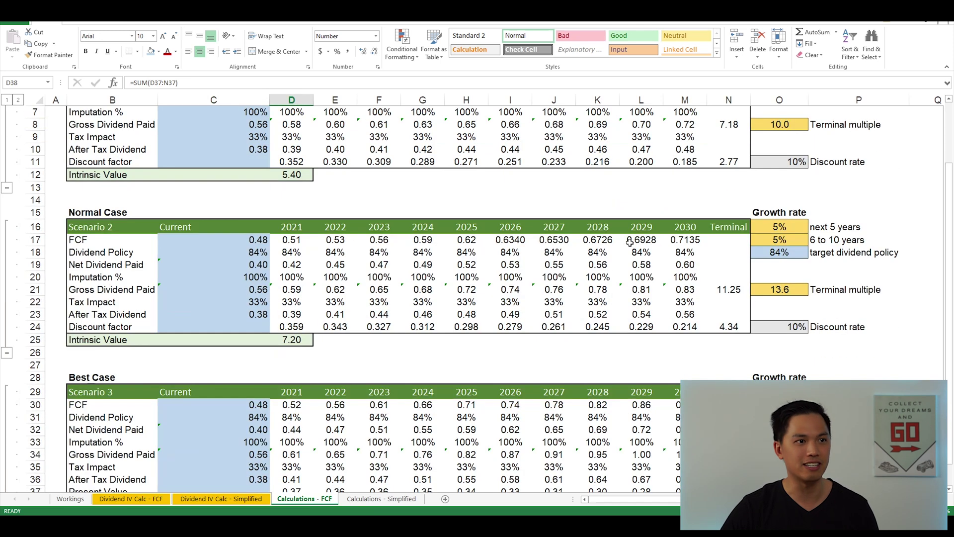
scroll(423, 428, down, 3)
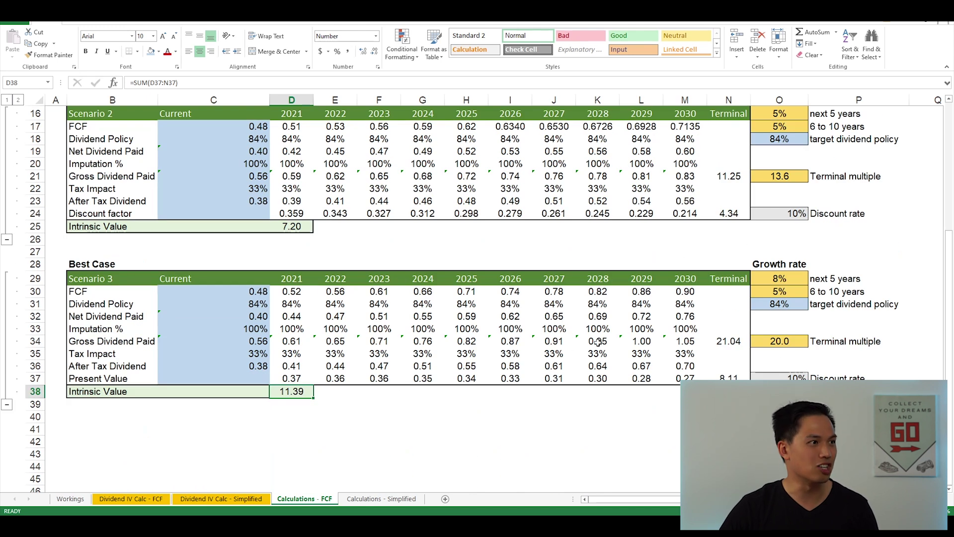
scroll(546, 363, up, 5)
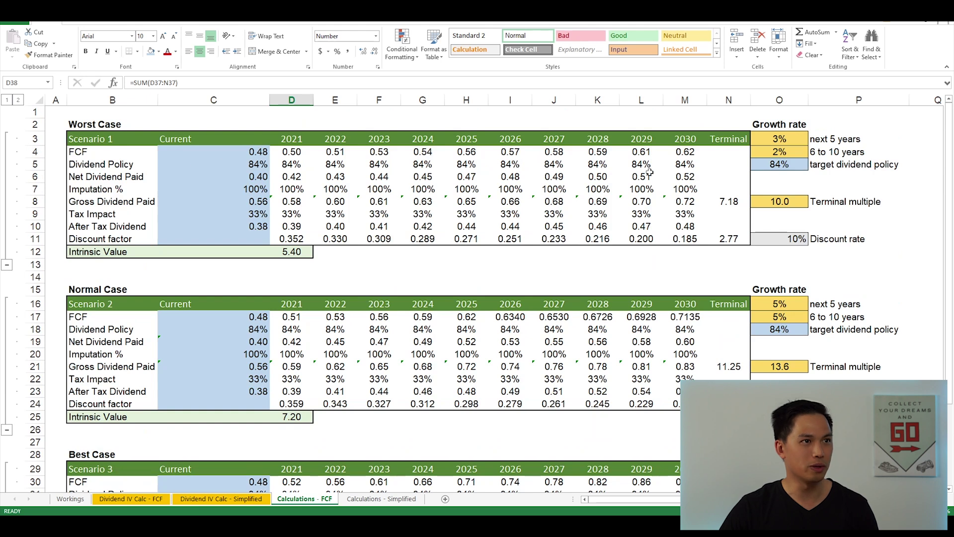
drag(296, 144, 690, 146)
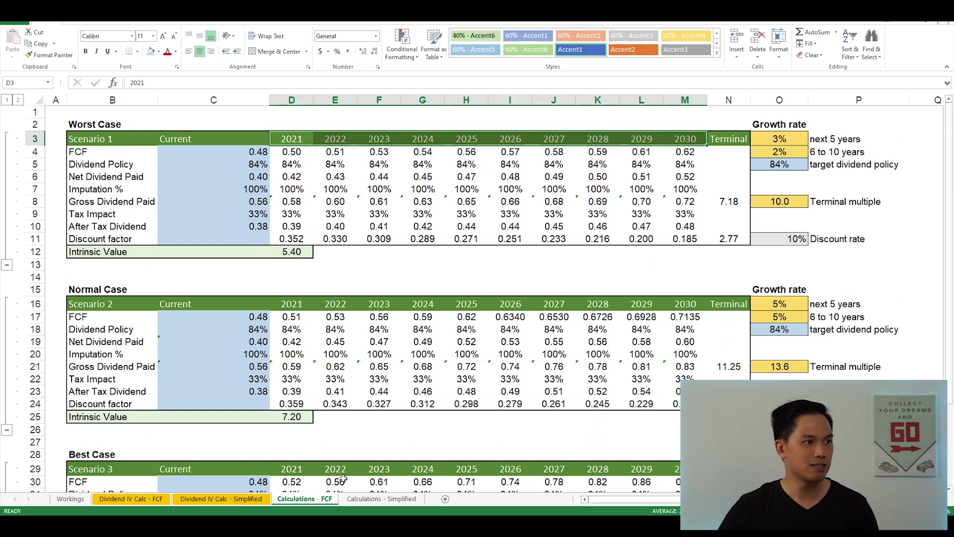
click(368, 501)
- Go back to the Dividend IV Calc - Simplified sheet with its 7.53 weighted sum and -29% downside
click(243, 499)
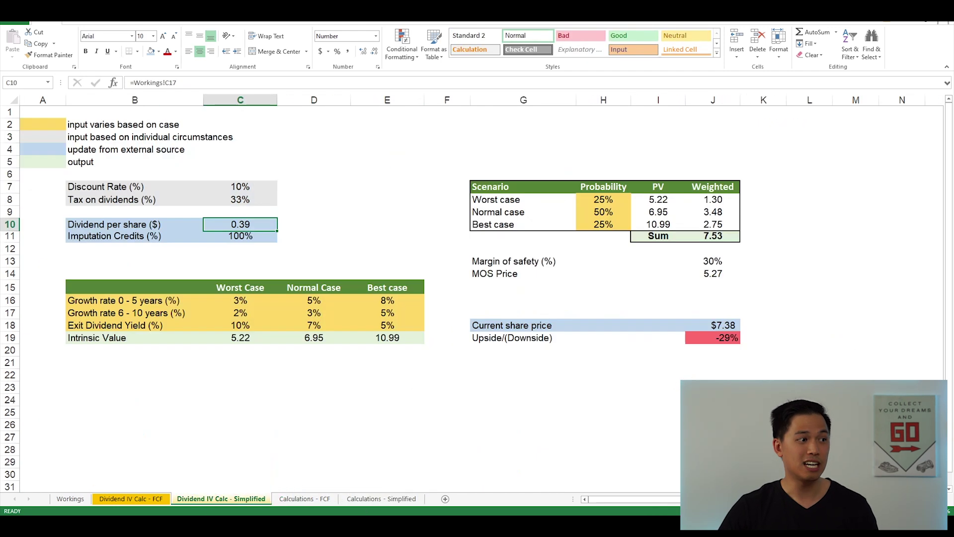